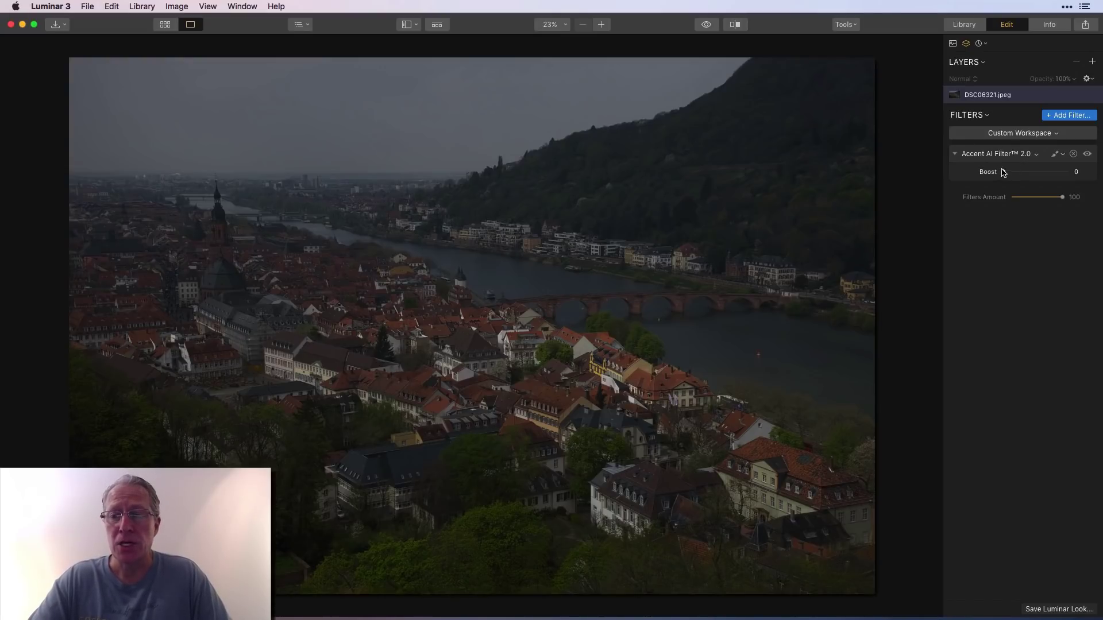
Raise the Accent AI Filter Boost to 100 on the river-town photo, then switch to Photolemur 3
{"action": "mouse_move", "coordinate": [1004, 173]}
{"action": "left_mouse_down"}
{"action": "mouse_move", "coordinate": [1081, 177]}
{"action": "mouse_move", "coordinate": [984, 179]}
{"action": "left_mouse_up"}
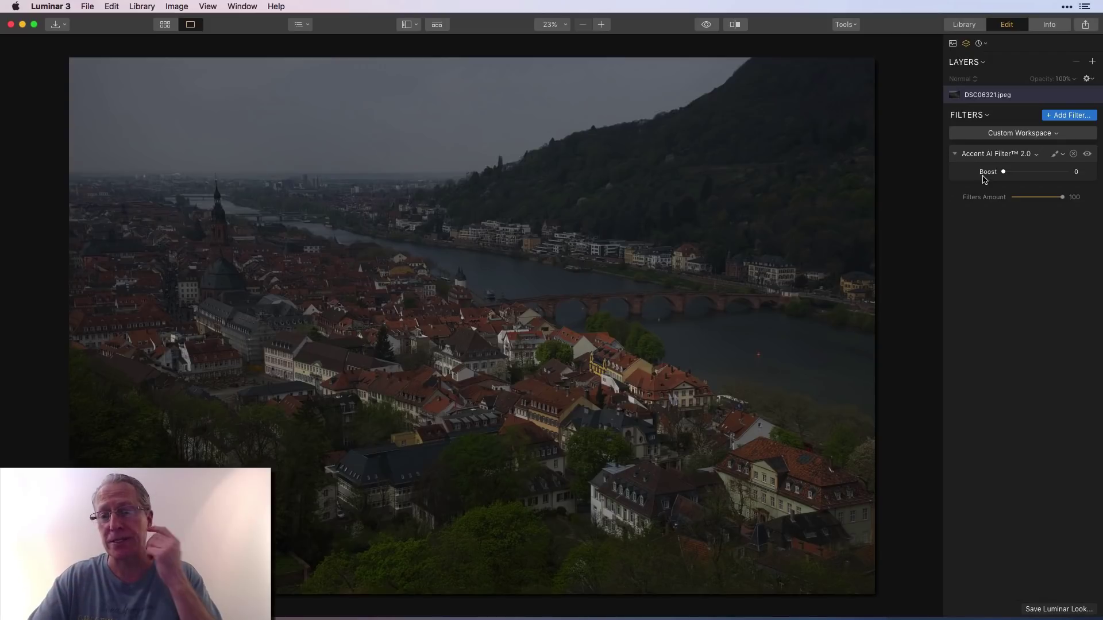
{"action": "left_click_drag", "start_coordinate": [1002, 172], "coordinate": [1075, 172]}
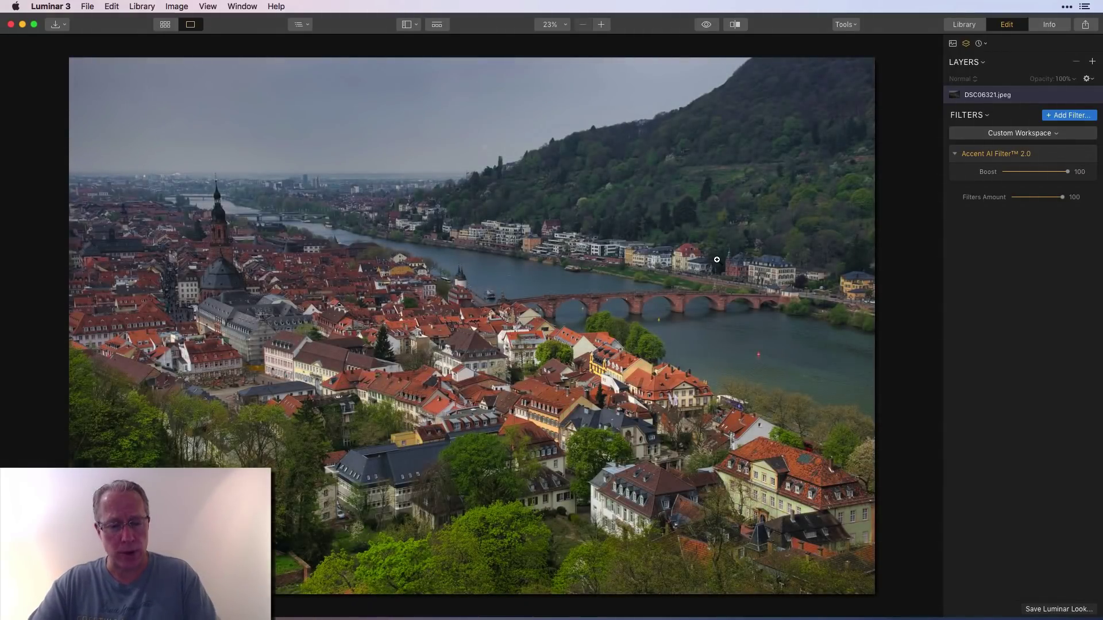
{"action": "key", "text": "super+Tab"}
{"action": "key", "text": "super+Tab"}
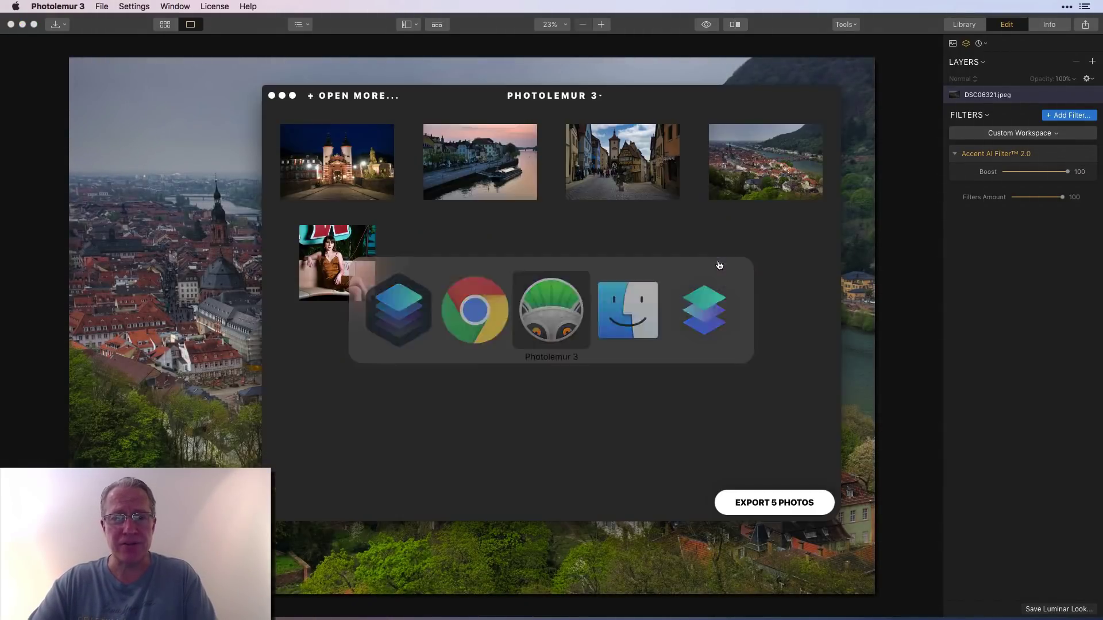
Preview Photolemur's enhanced river-town photo, widen the after side, and show its strength control
{"action": "left_click", "coordinate": [761, 155]}
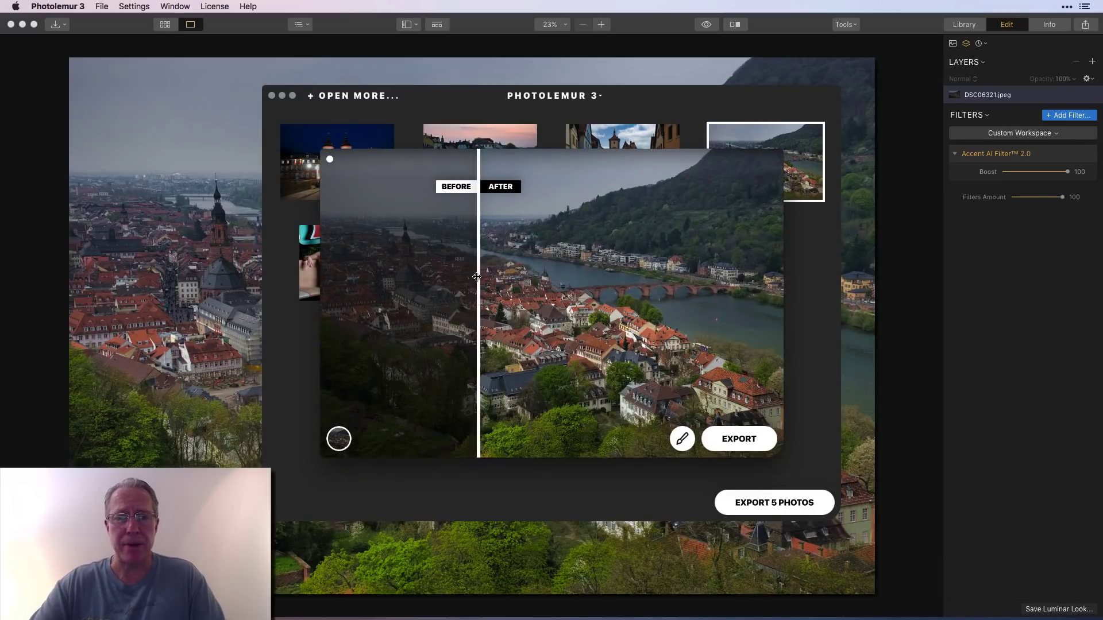
{"action": "left_click_drag", "start_coordinate": [479, 277], "coordinate": [283, 316]}
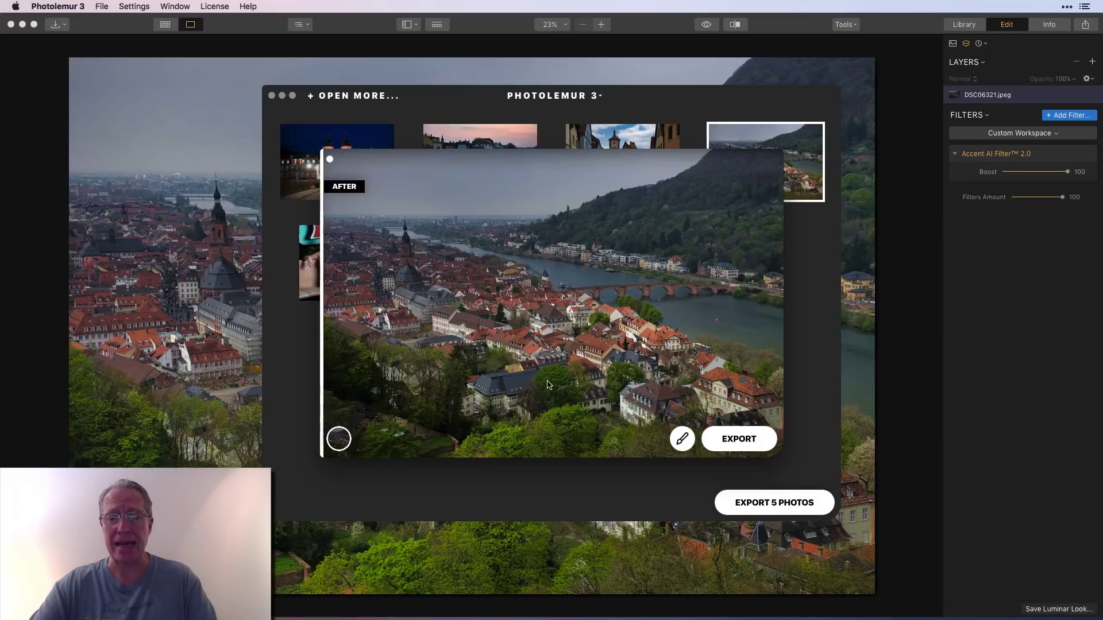
{"action": "left_click", "coordinate": [682, 440]}
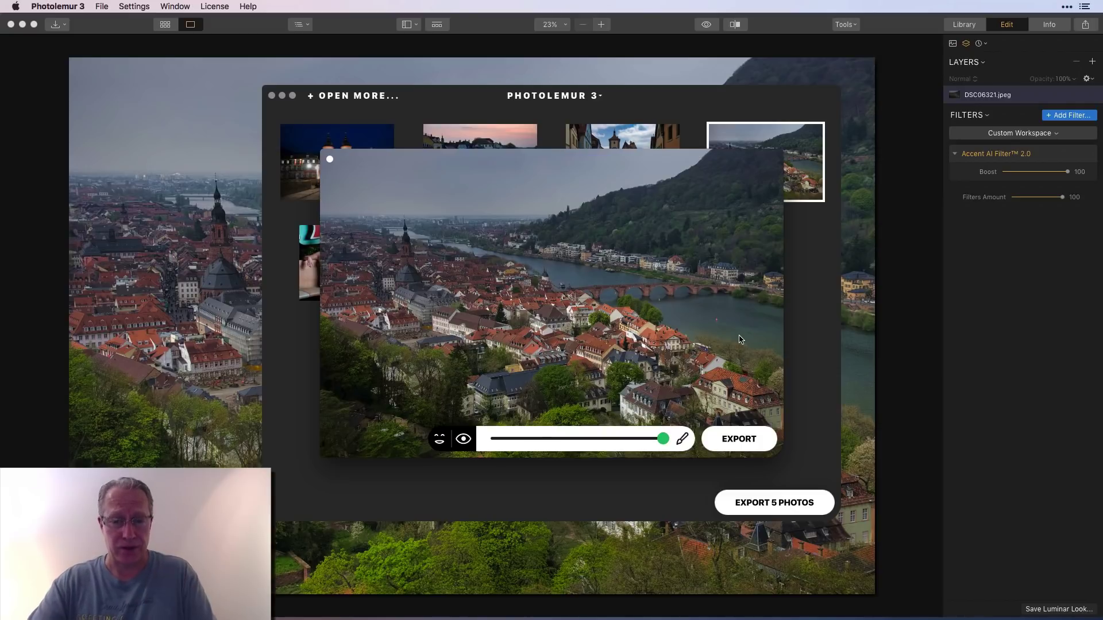
{"action": "key", "text": "super+q"}
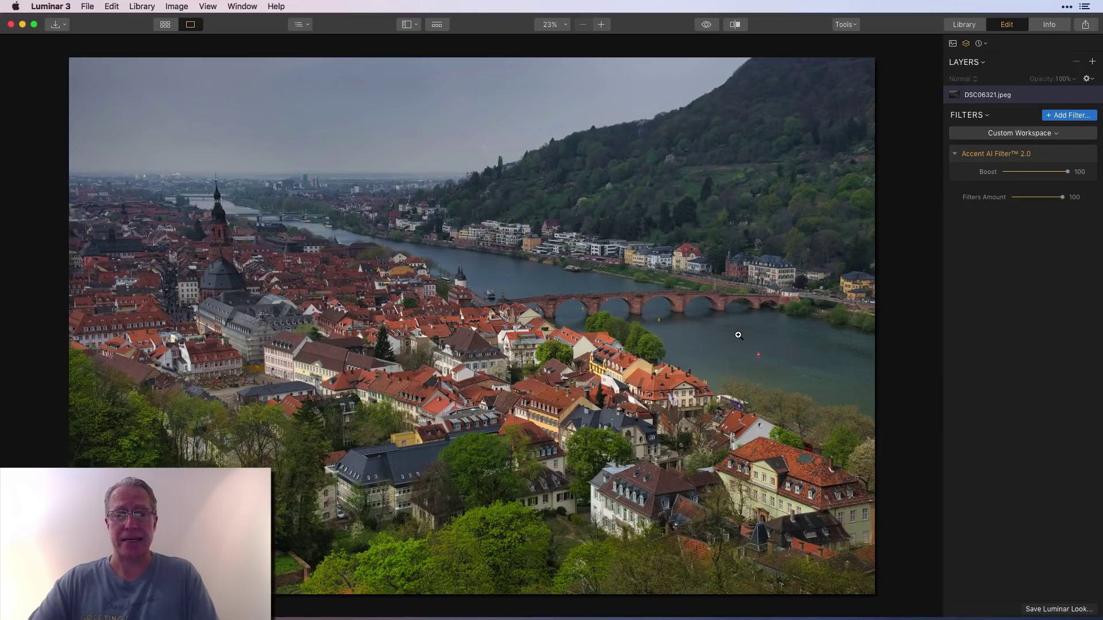
{"action": "key", "text": "super+Tab"}
{"action": "key", "text": "super+Tab"}
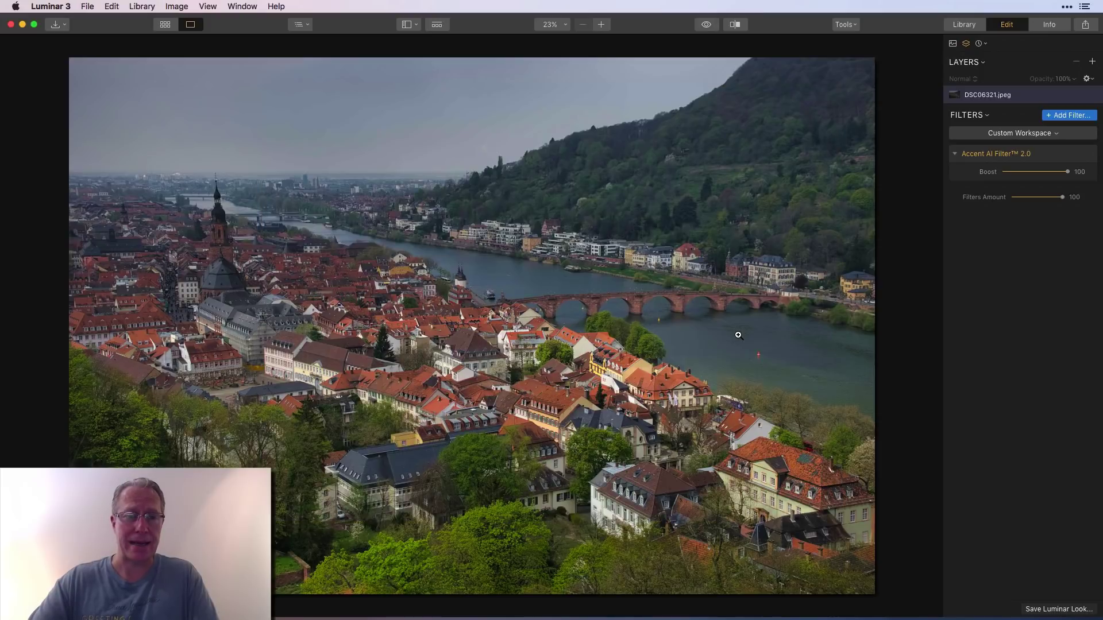
{"action": "key", "text": "super+Tab"}
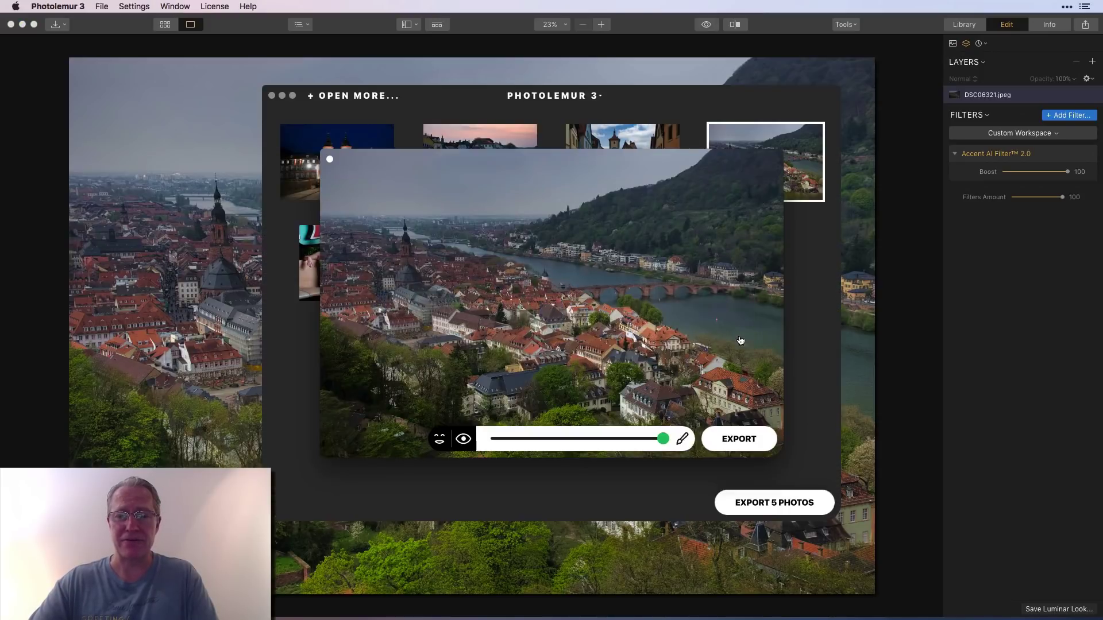
{"action": "key", "text": "super+Tab"}
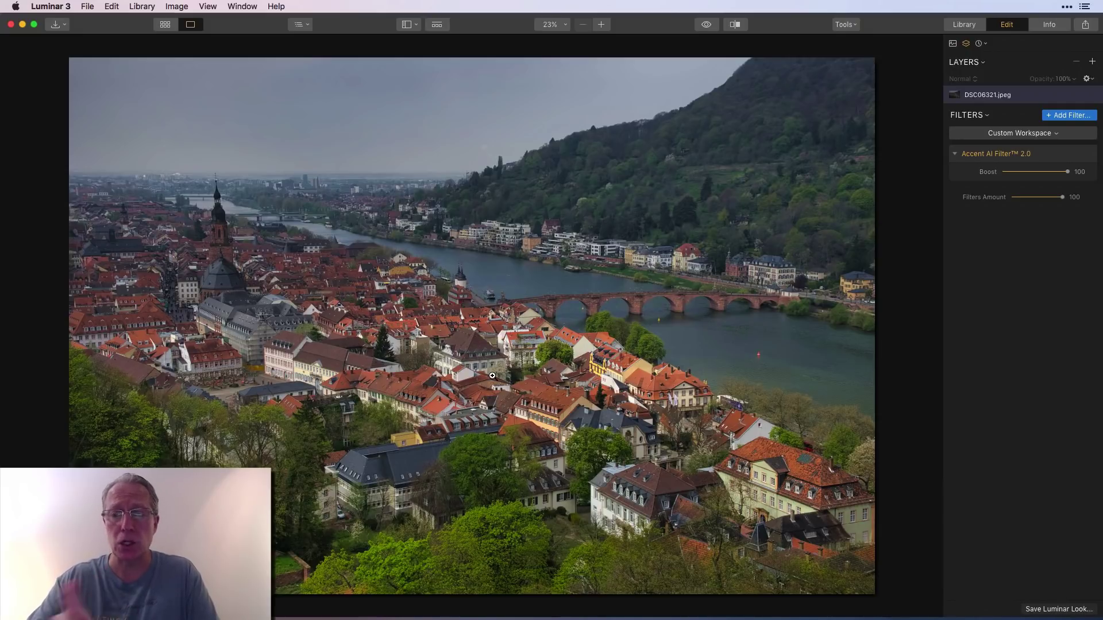
{"action": "key", "text": "super+Tab"}
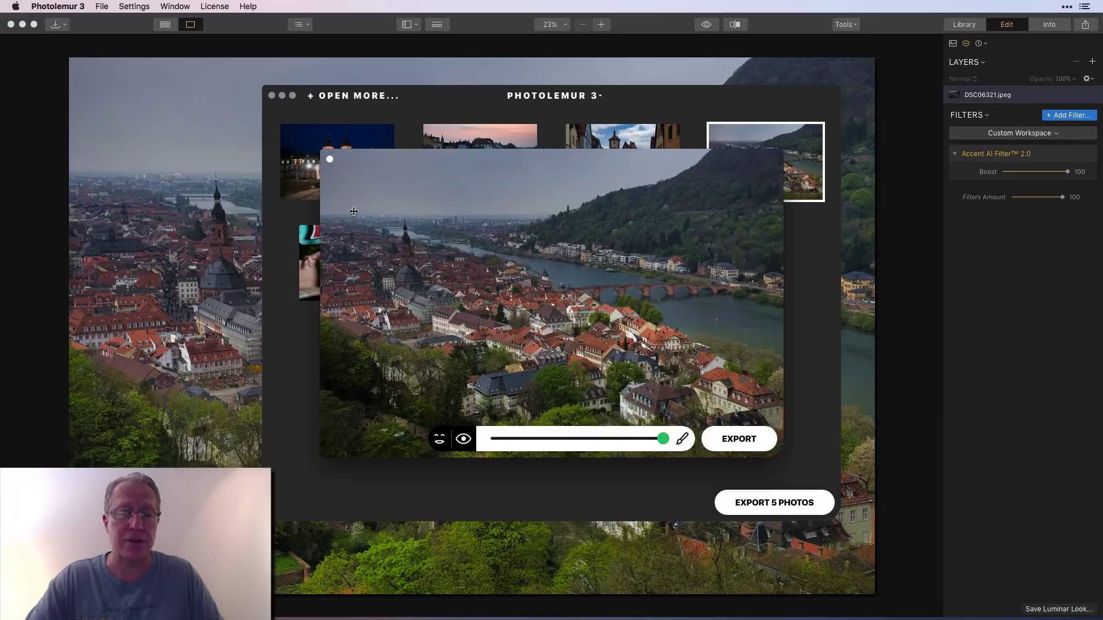
{"action": "key", "text": "super+Tab"}
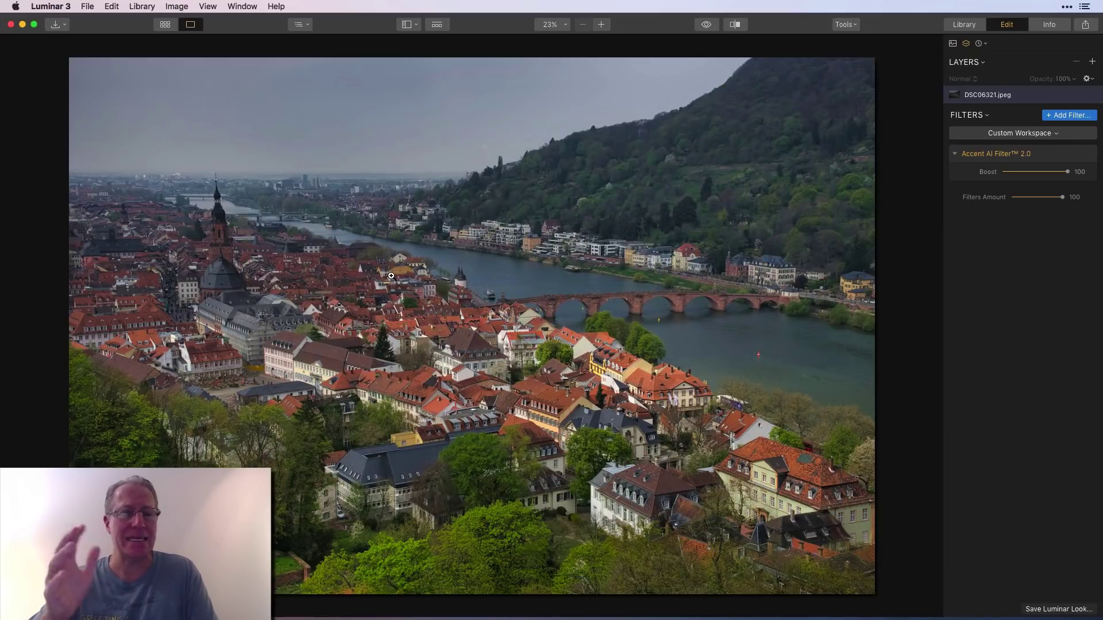
{"action": "key", "text": "super+Tab"}
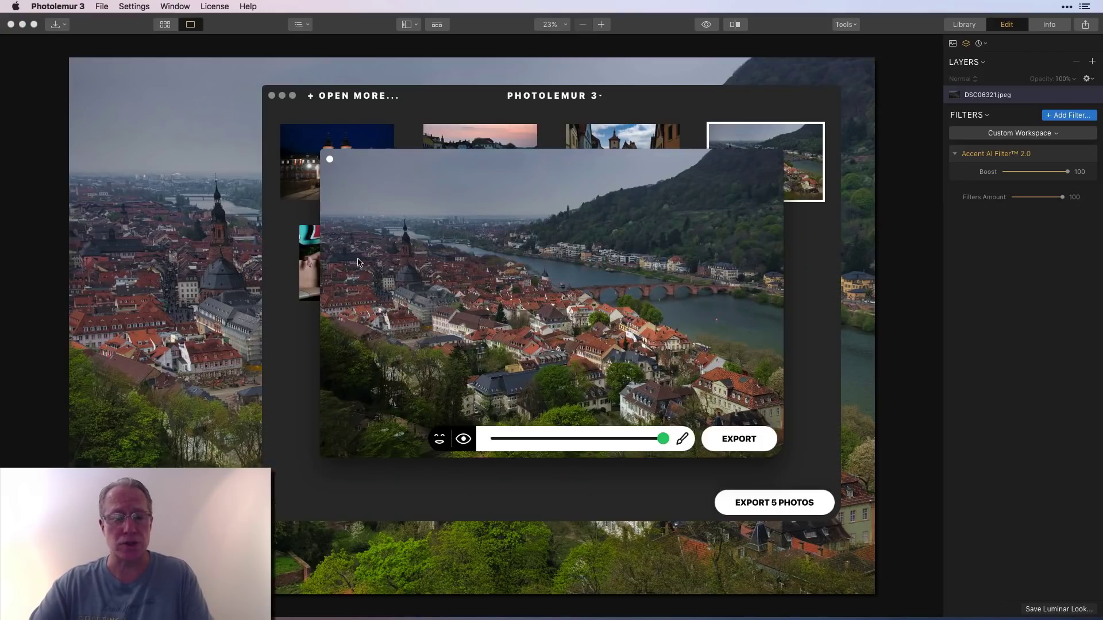
{"action": "key", "text": "Escape"}
{"action": "key", "text": "super+Tab"}
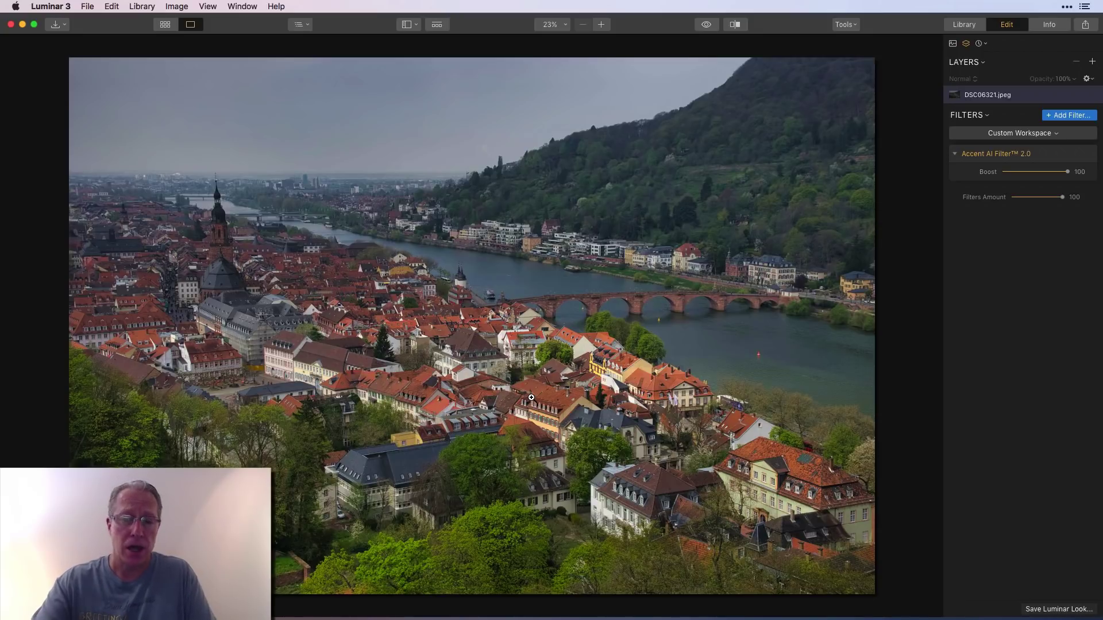
{"action": "key", "text": "super+Tab"}
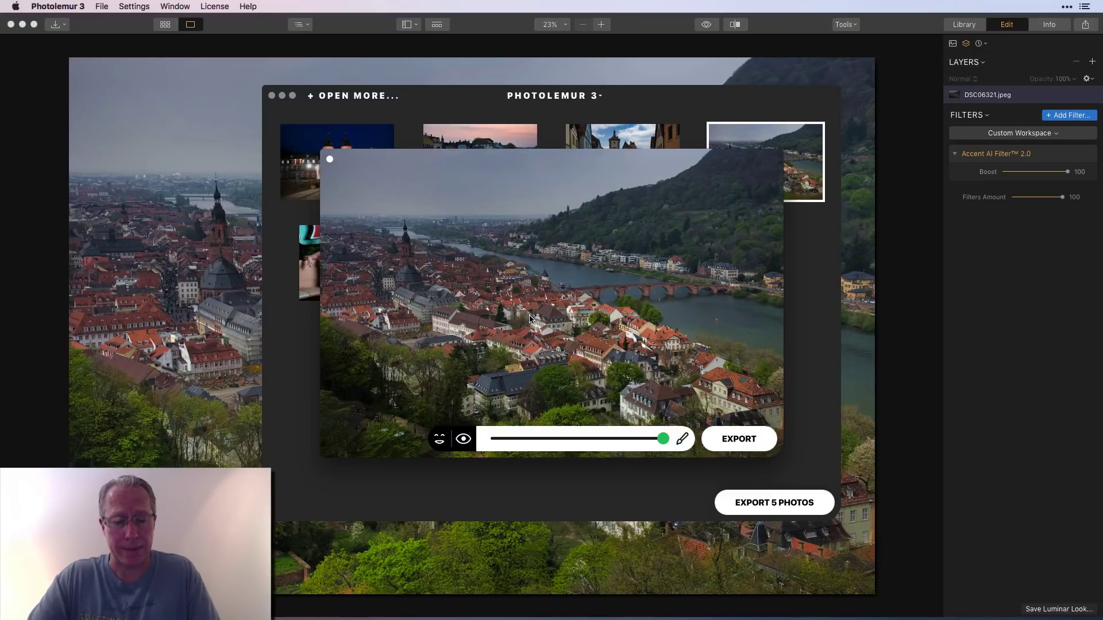
{"action": "key", "text": "super+Tab"}
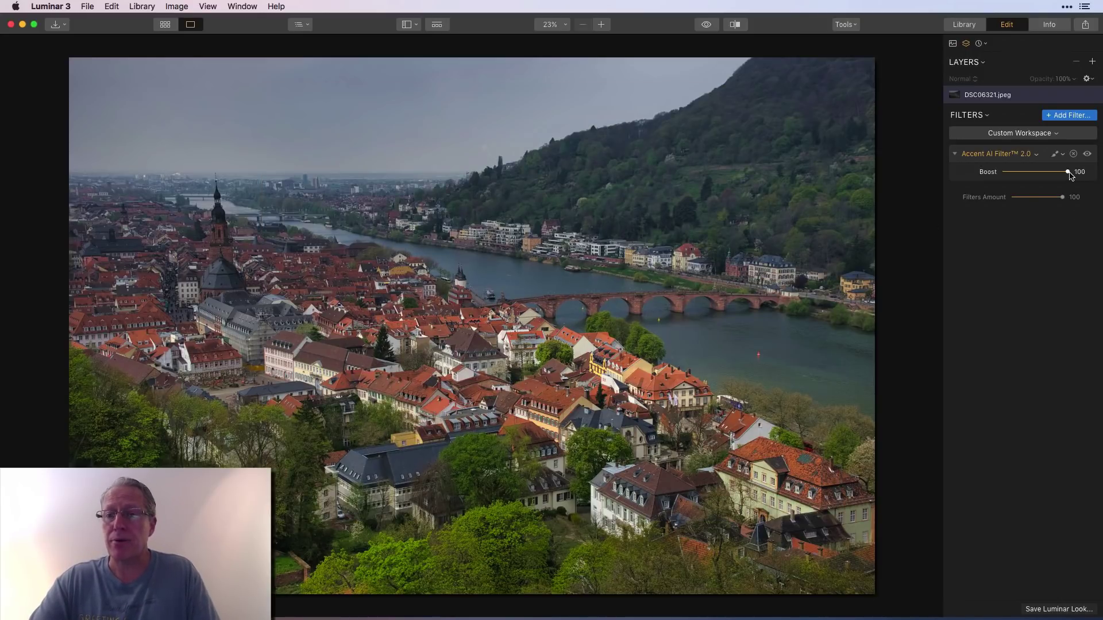
Lower the Accent AI Boost to 68 and view the Filters Catalog before closing it
{"action": "left_click_drag", "start_coordinate": [1070, 175], "coordinate": [1048, 174]}
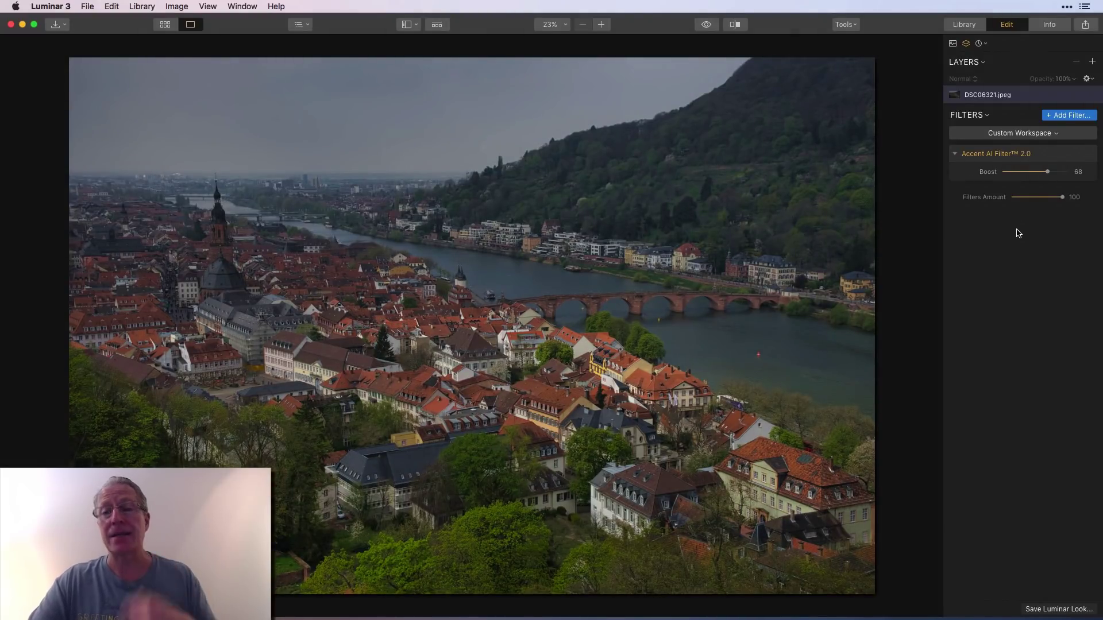
{"action": "left_click", "coordinate": [1061, 115]}
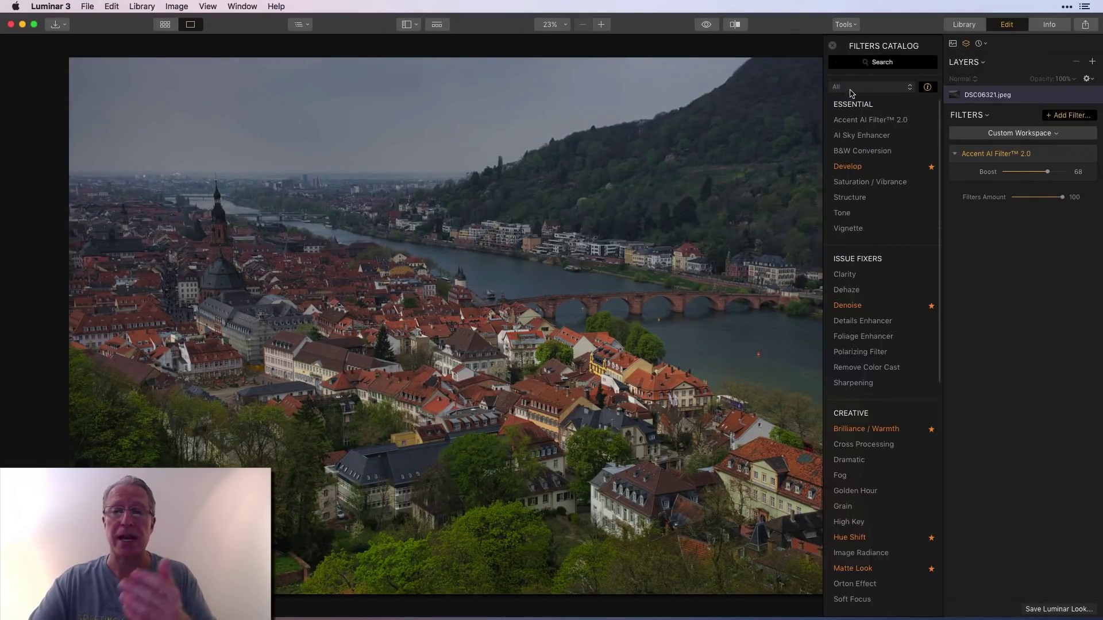
{"action": "left_click", "coordinate": [833, 46]}
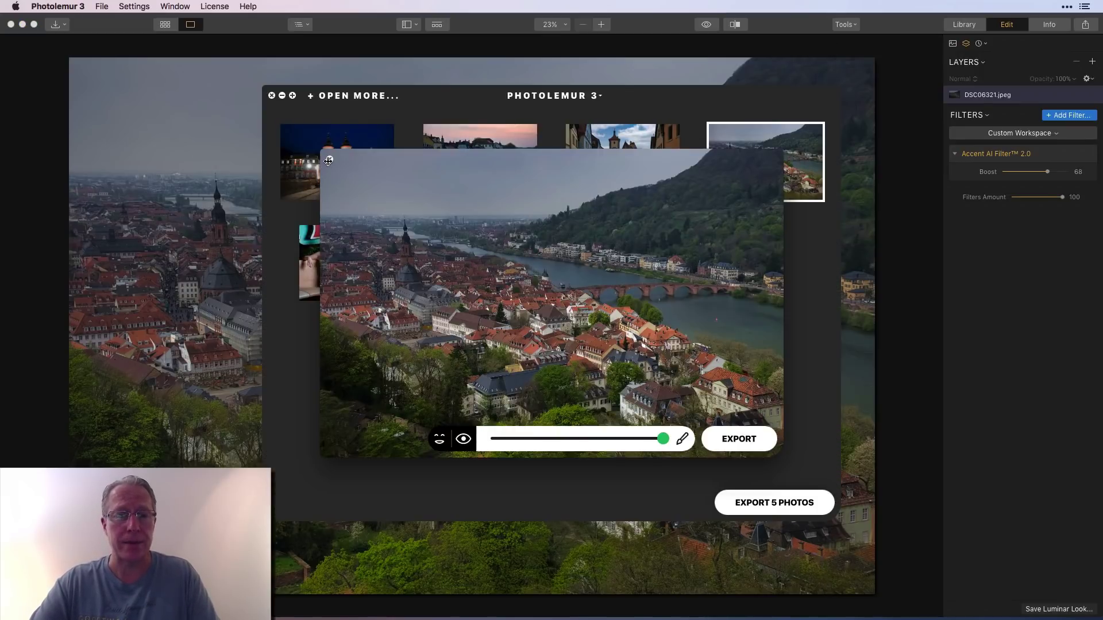
Preview Photolemur's enhanced cobbled street photo with the divider widened and no style applied
{"action": "left_click", "coordinate": [328, 161]}
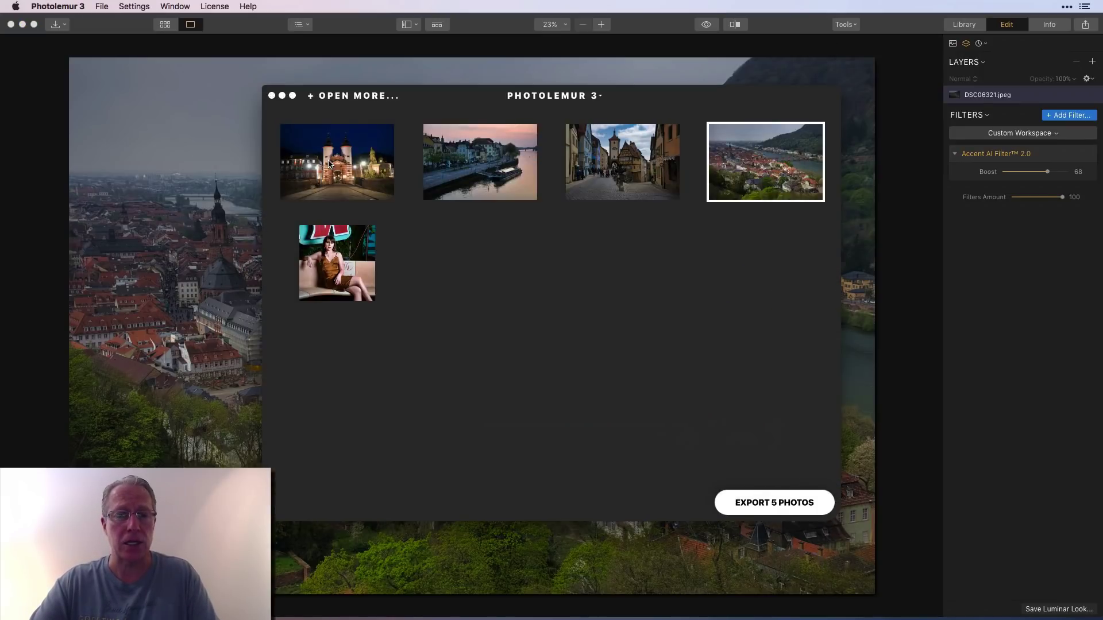
{"action": "left_click", "coordinate": [611, 164]}
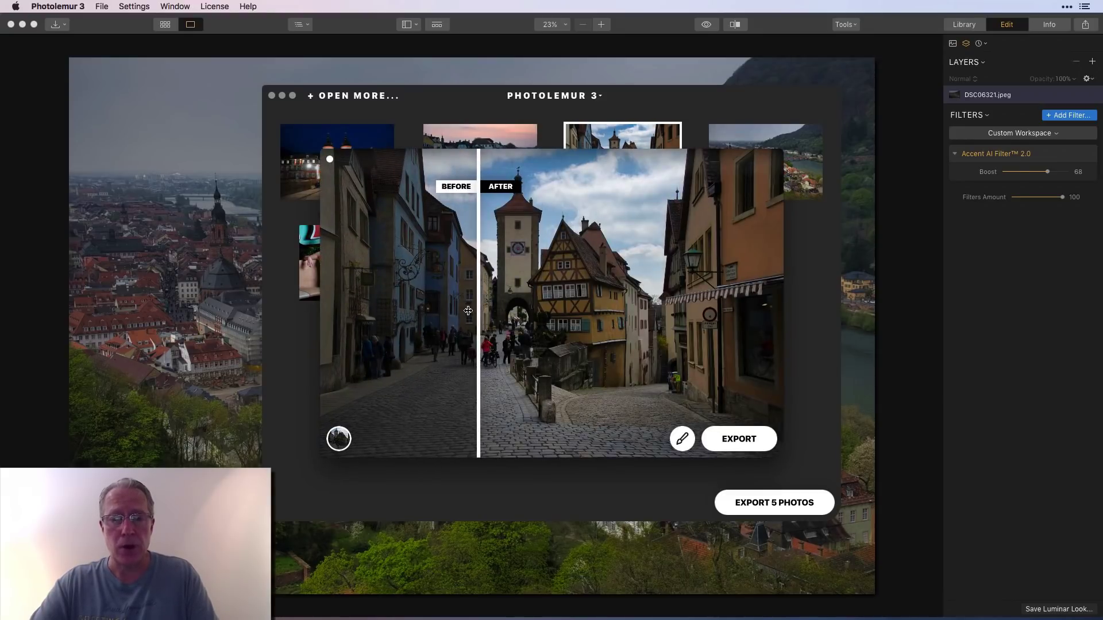
{"action": "left_click_drag", "start_coordinate": [482, 314], "coordinate": [318, 317]}
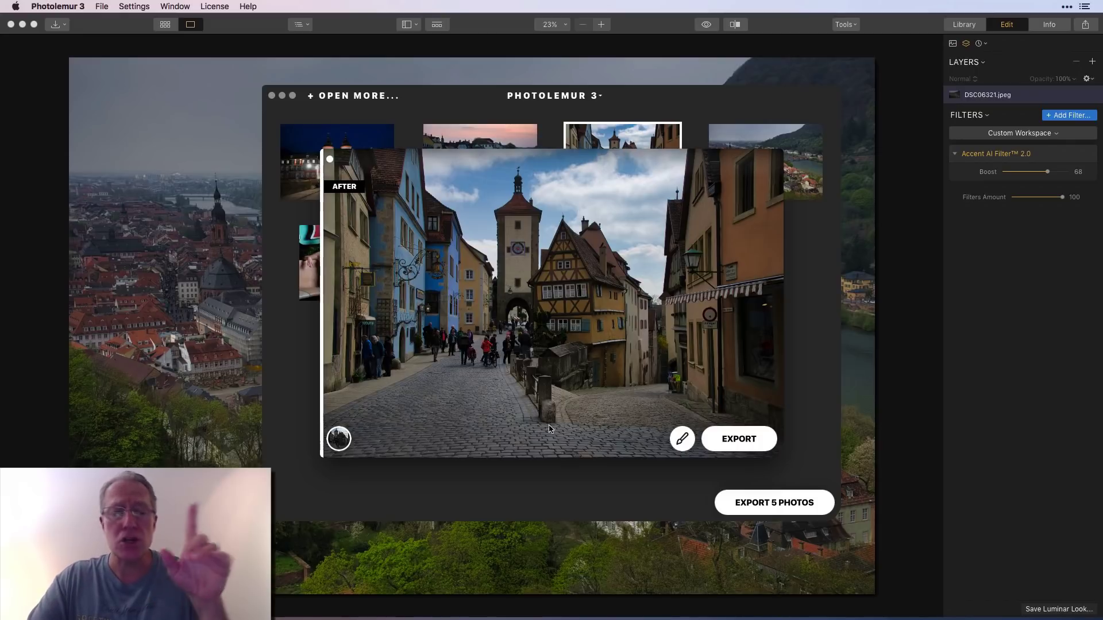
{"action": "left_click", "coordinate": [338, 438]}
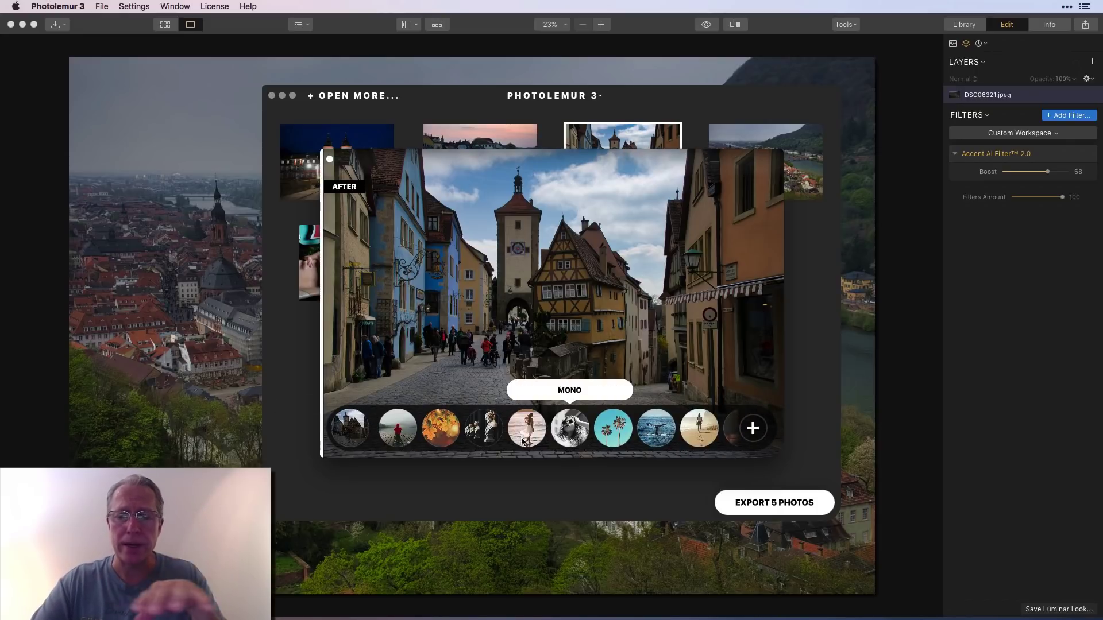
{"action": "left_click", "coordinate": [352, 435]}
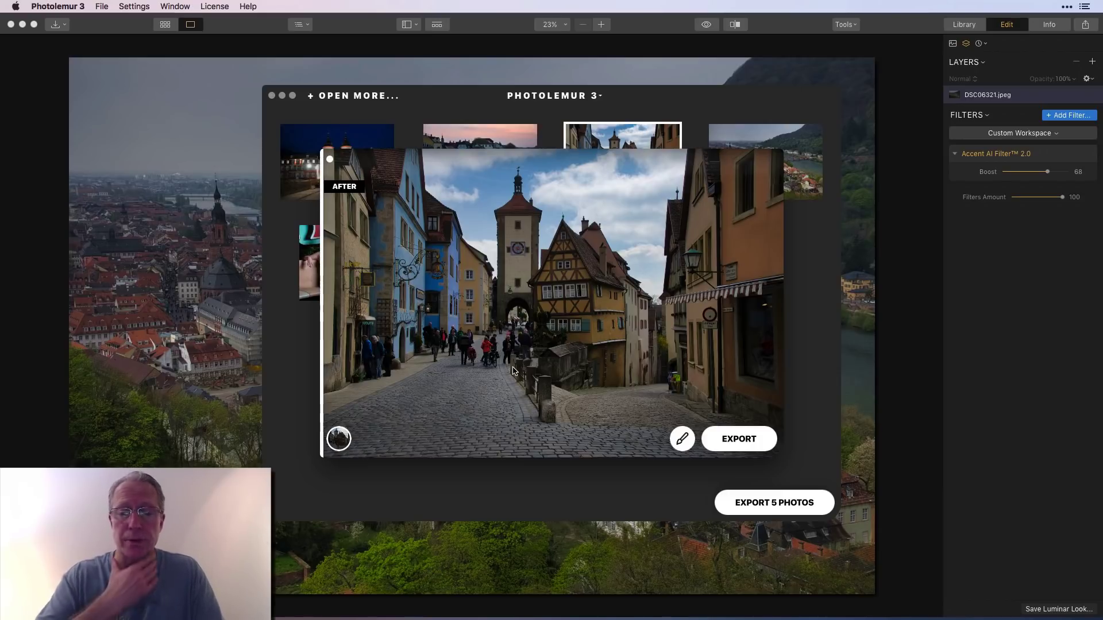
{"action": "key", "text": "super+Tab"}
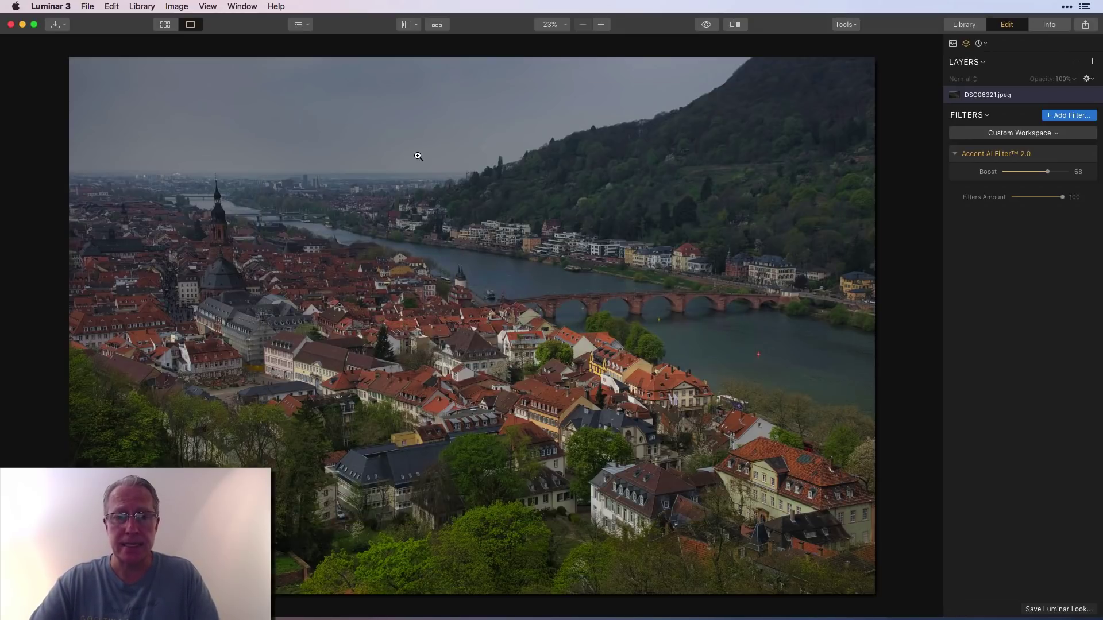
Move to the cobbled street photo DSC06613.jpeg and raise its Accent AI Boost to 100
{"action": "left_click", "coordinate": [915, 330]}
{"action": "left_click", "coordinate": [914, 331]}
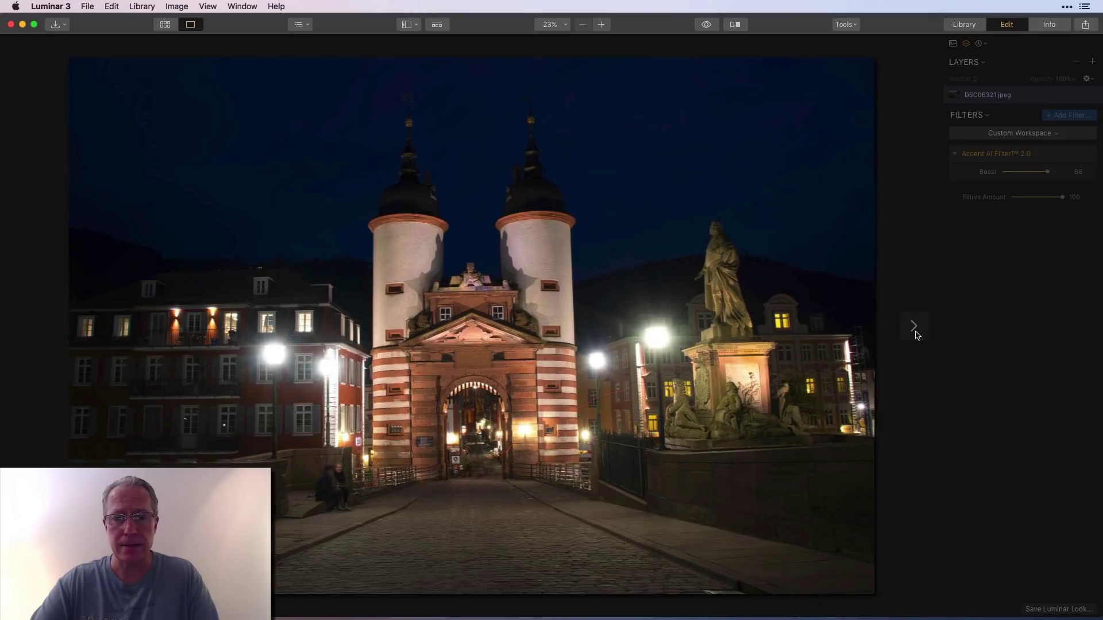
{"action": "left_click", "coordinate": [915, 330]}
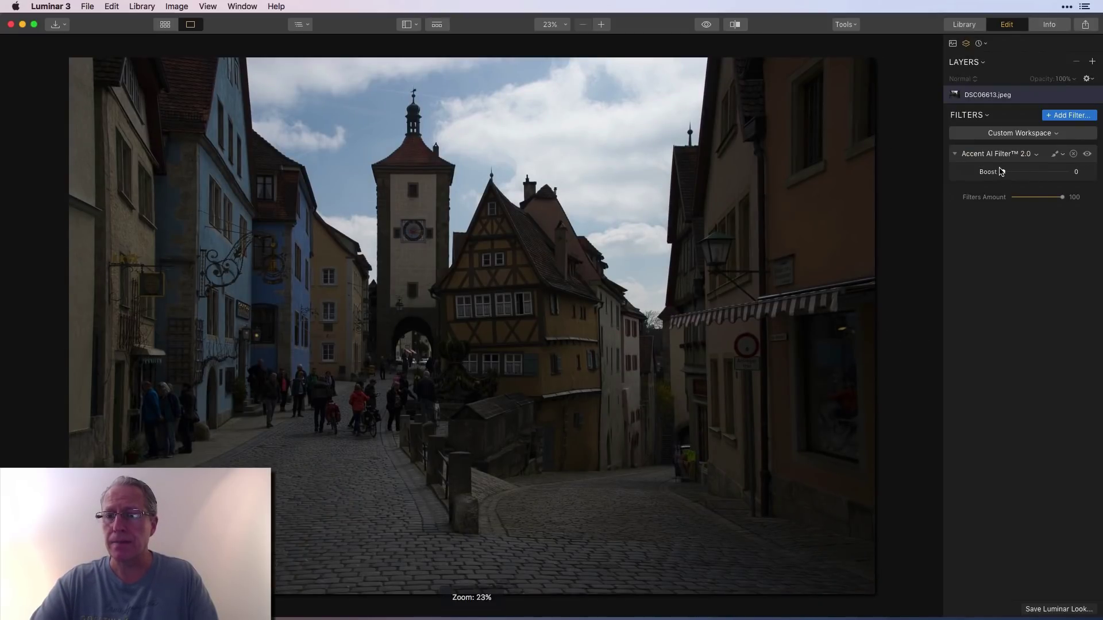
{"action": "left_click_drag", "start_coordinate": [1004, 173], "coordinate": [1068, 173]}
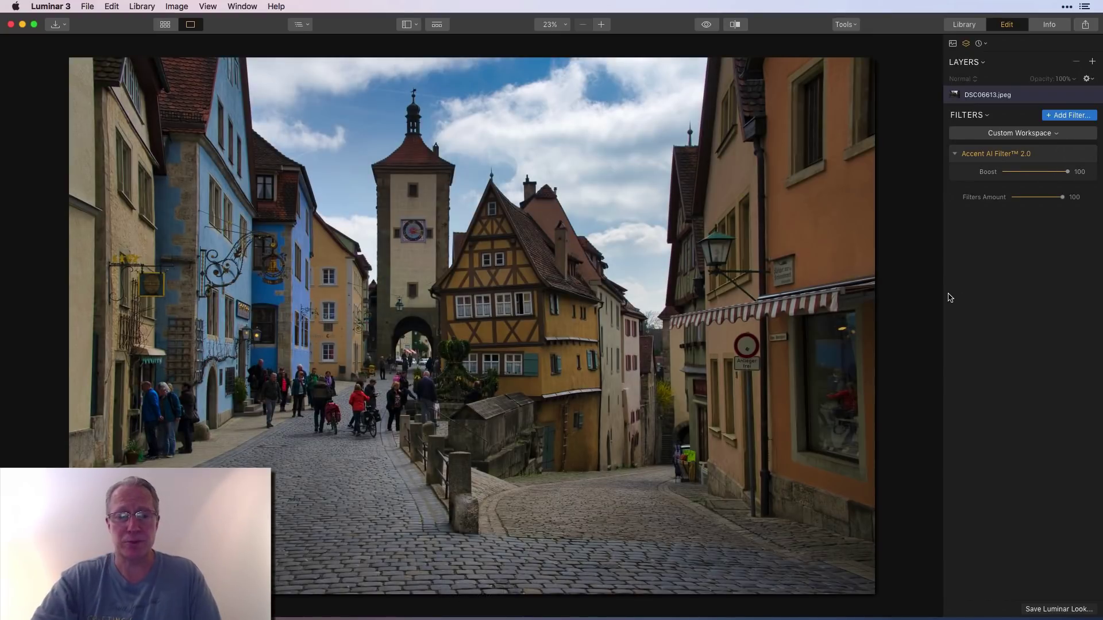
{"action": "key", "text": "super+Tab"}
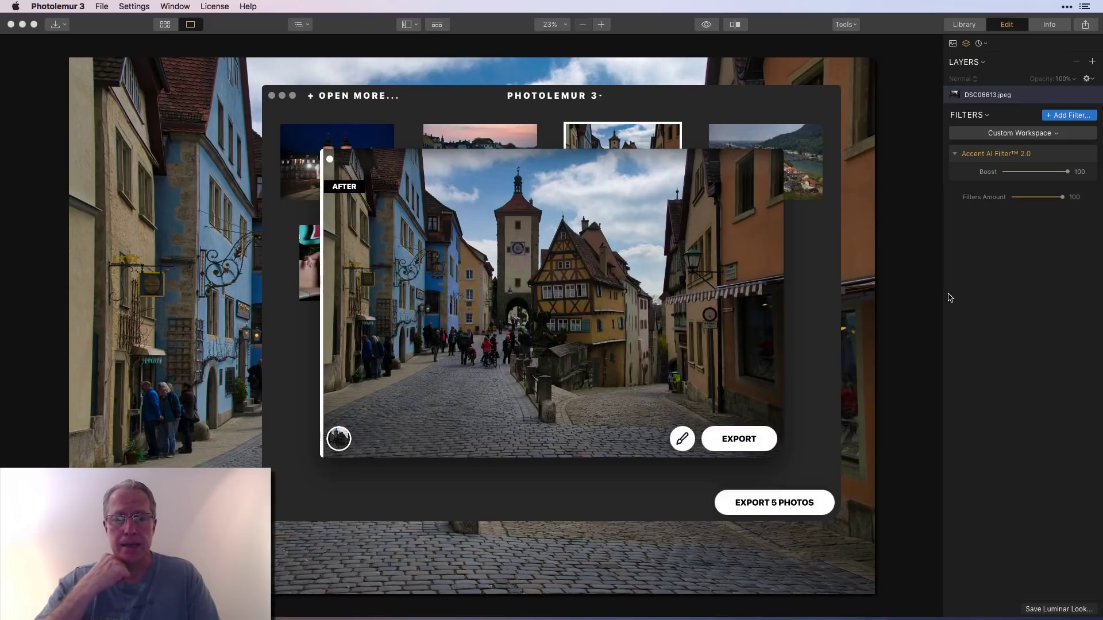
Return to Photolemur's photo grid and open the river photo's enhanced preview
{"action": "key", "text": "super+Tab"}
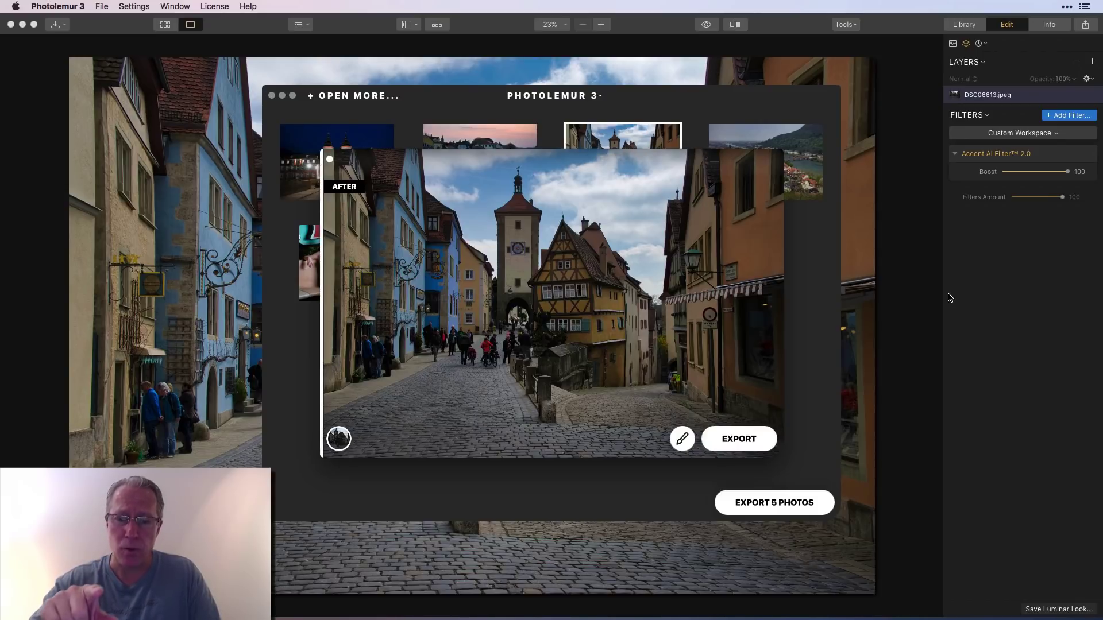
{"action": "key", "text": "super+Tab"}
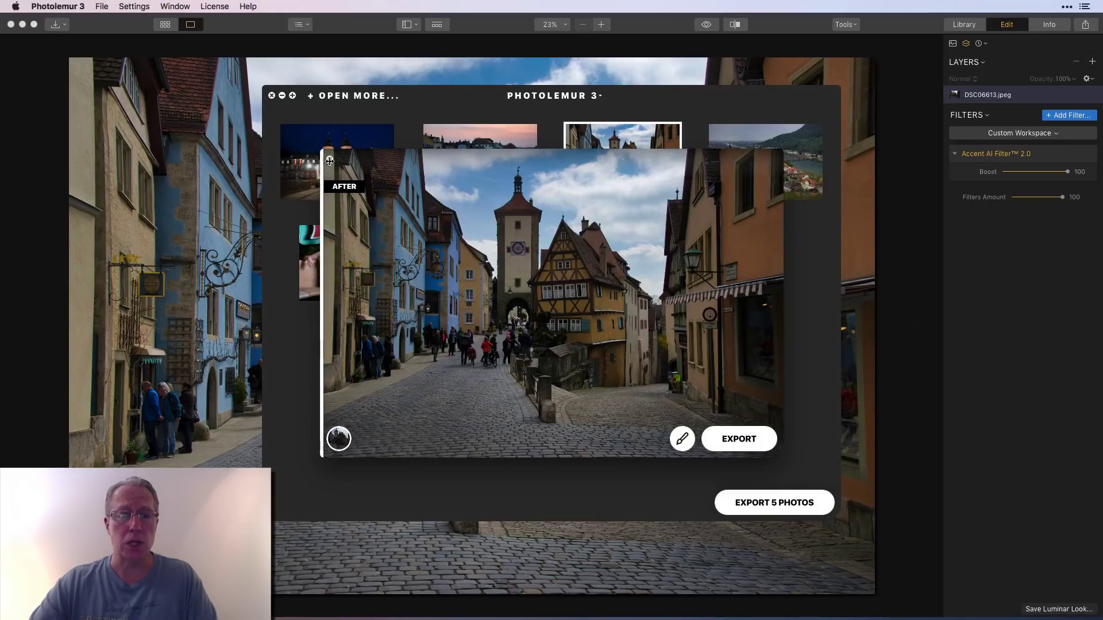
{"action": "left_click", "coordinate": [330, 165]}
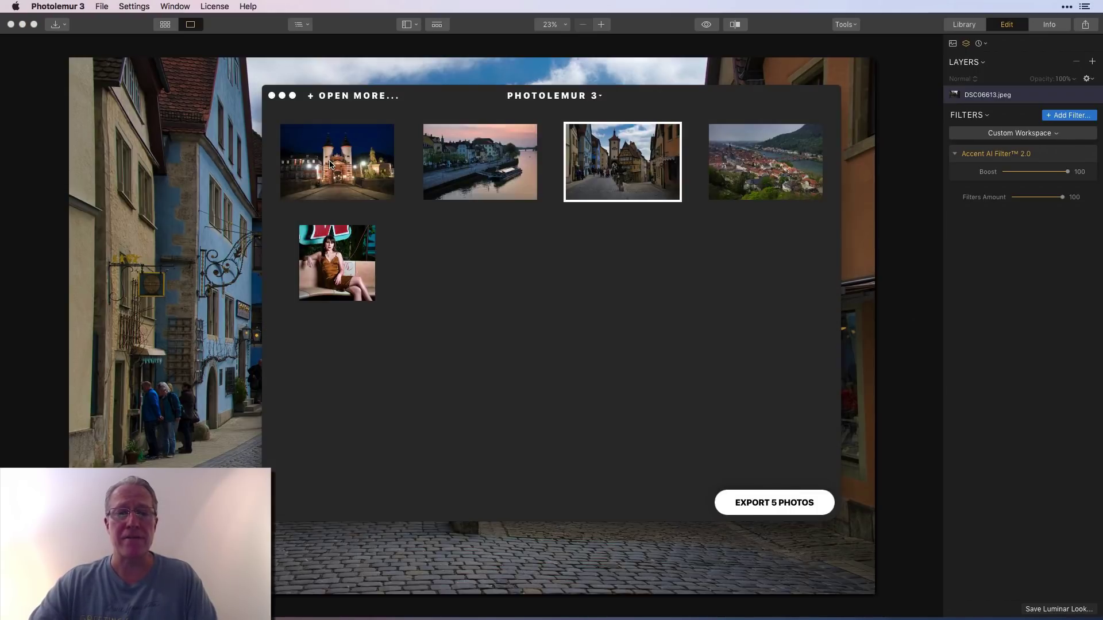
{"action": "left_click", "coordinate": [506, 174]}
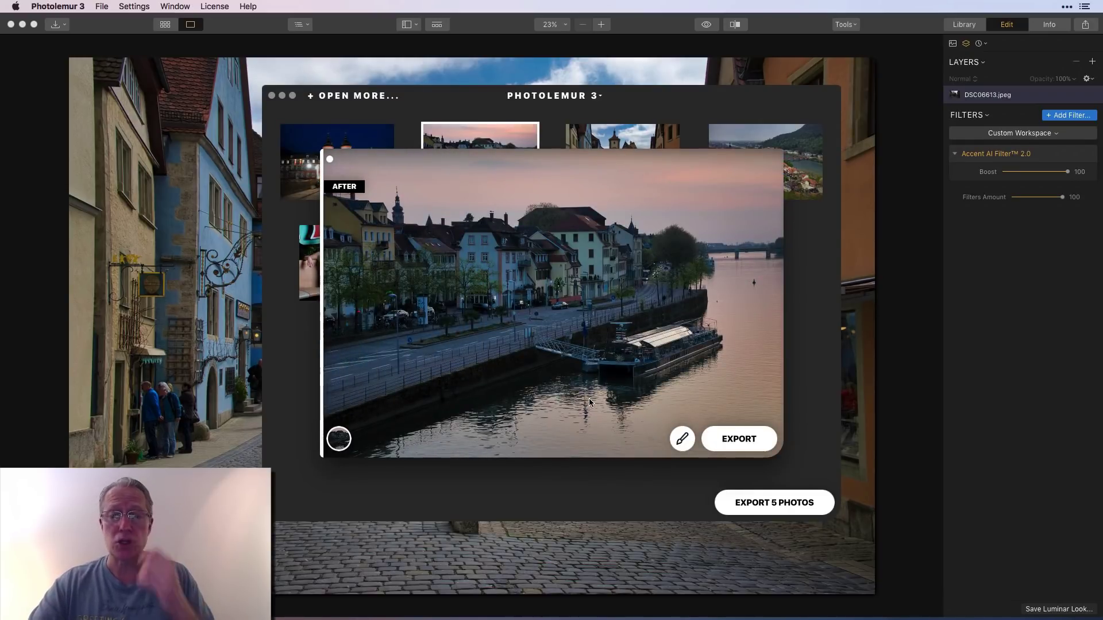
{"action": "key", "text": "super+Tab"}
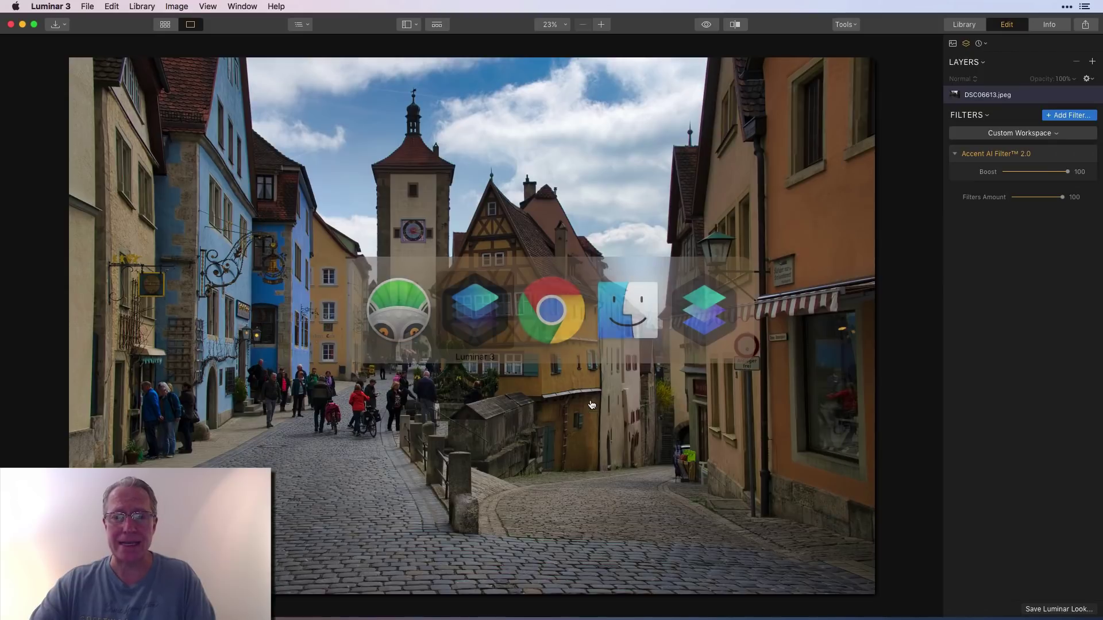
Step back two photos to the waterfront boat photo DSC06420.jpeg and set Boost to 100
{"action": "left_click", "coordinate": [28, 326]}
{"action": "left_click", "coordinate": [28, 326]}
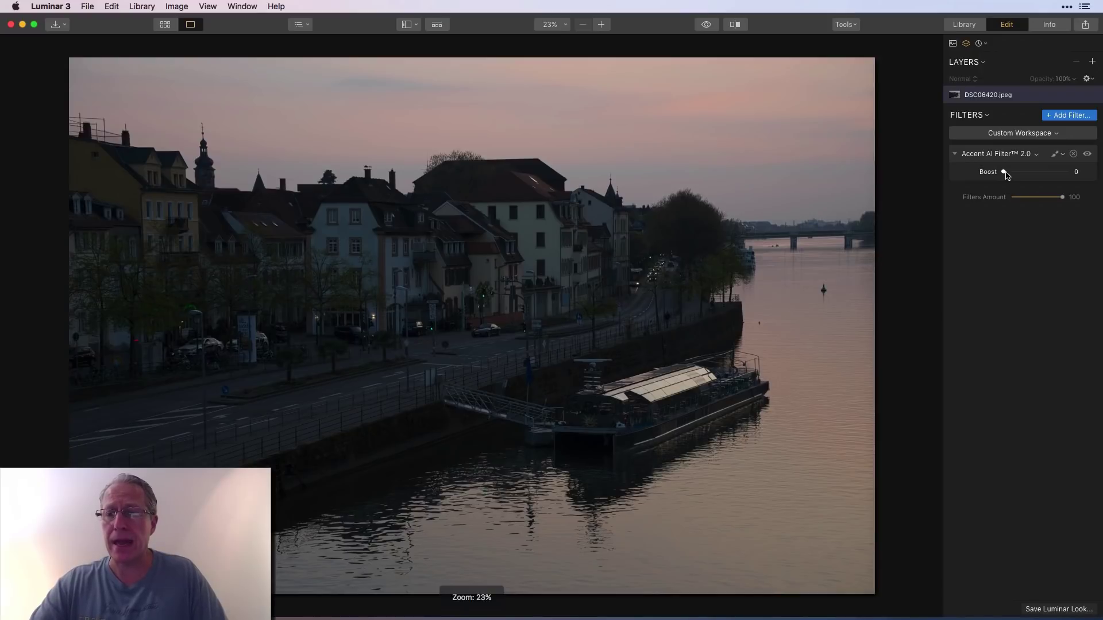
{"action": "left_click_drag", "start_coordinate": [1004, 172], "coordinate": [1077, 177]}
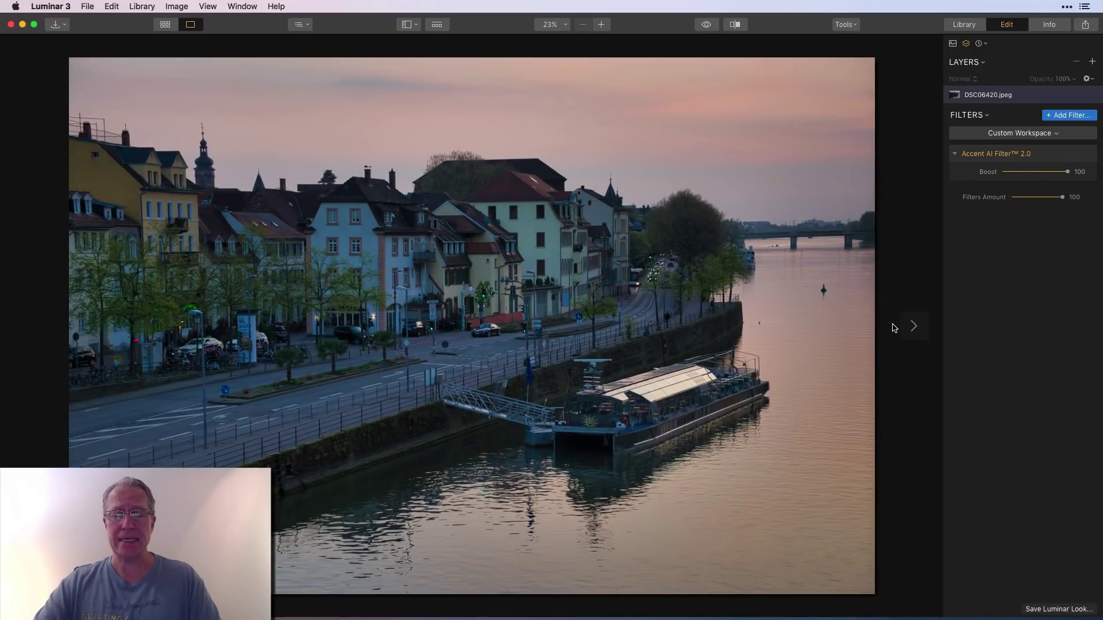
{"action": "key", "text": "super+Tab"}
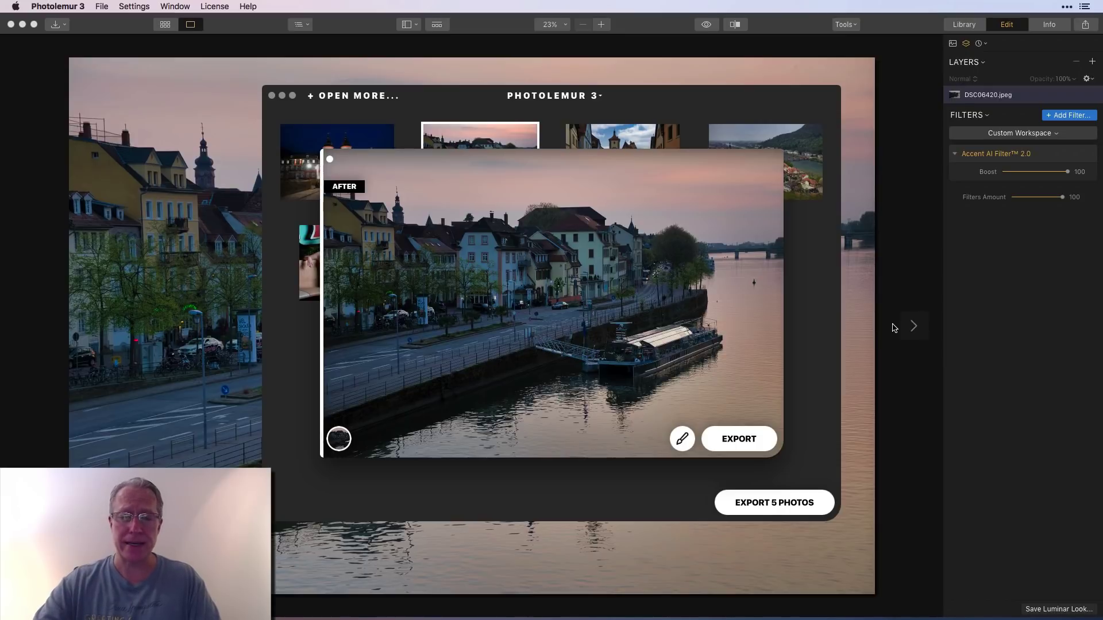
Show the strength control and move the divider to compare the original and enhanced river photo
{"action": "left_click", "coordinate": [682, 439]}
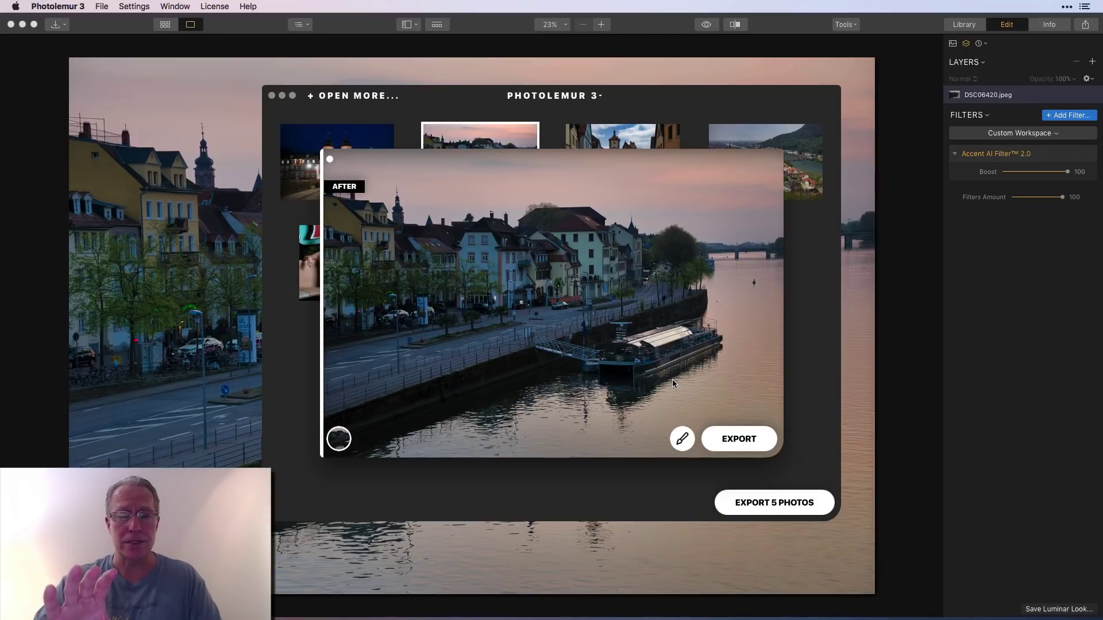
{"action": "left_click_drag", "start_coordinate": [320, 343], "coordinate": [342, 336]}
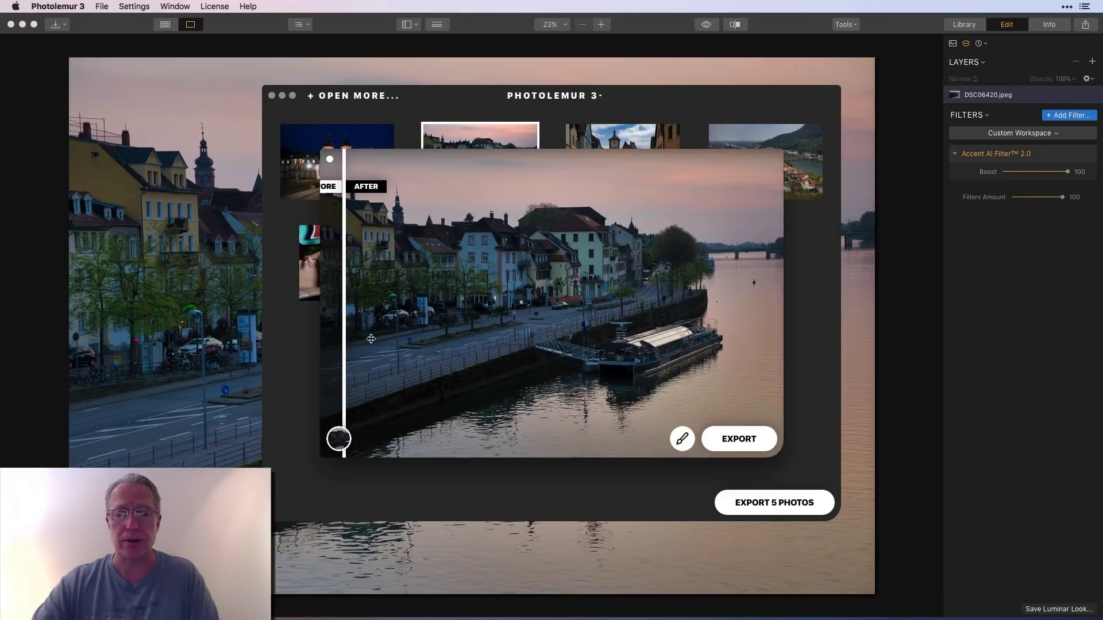
{"action": "key", "text": "super+Tab"}
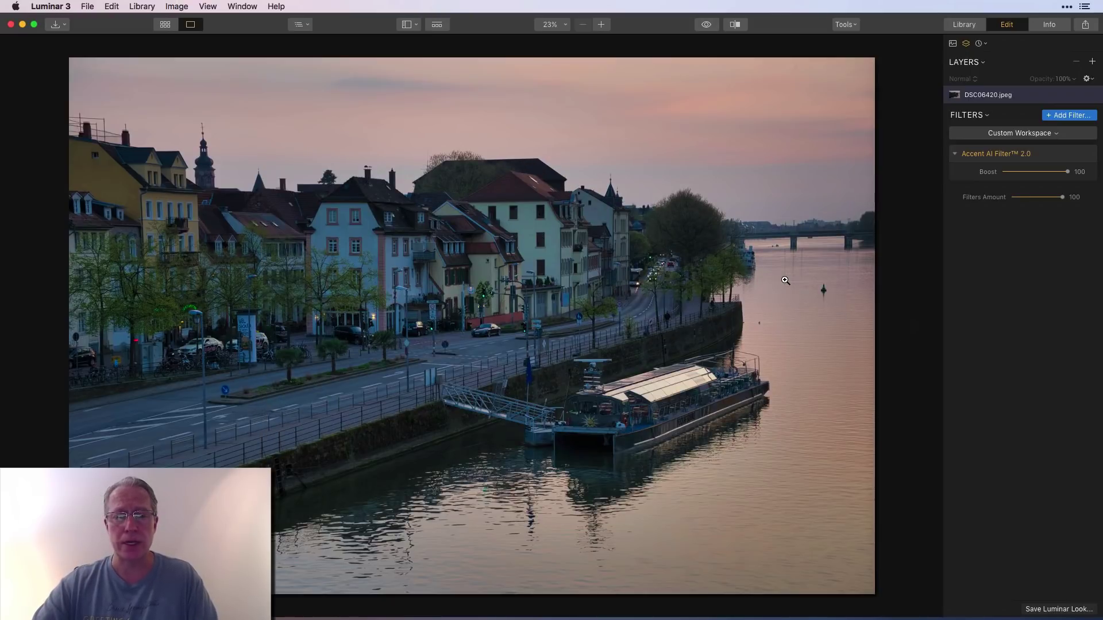
Toggle the river photo's preview between the original and the Boost 100 edit several times
{"action": "left_click", "coordinate": [706, 26]}
{"action": "left_click", "coordinate": [705, 26]}
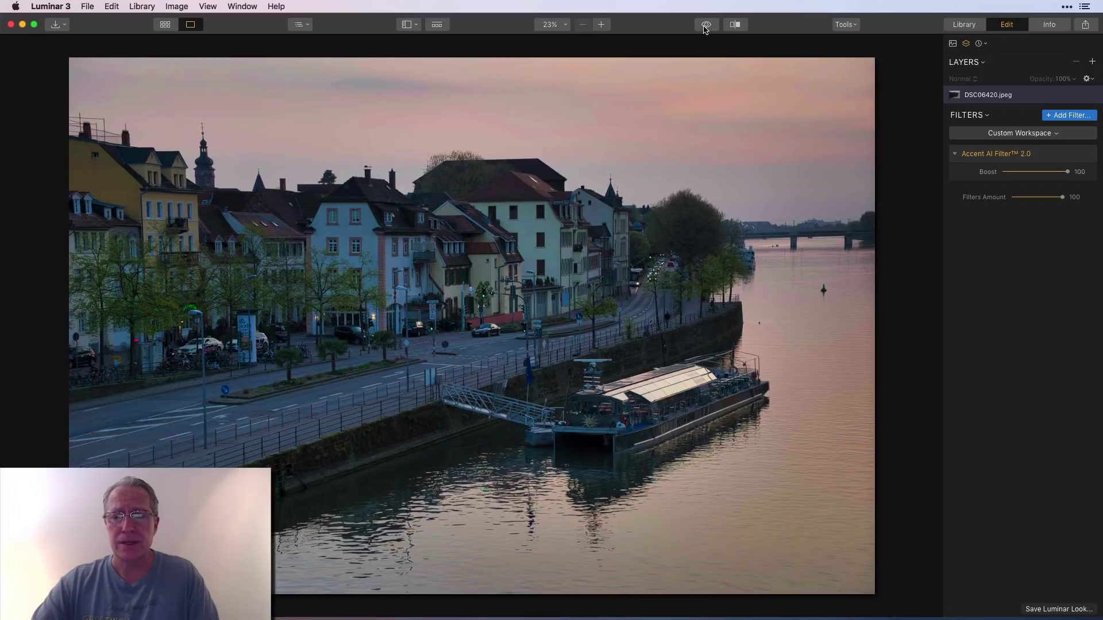
{"action": "left_click", "coordinate": [706, 26]}
{"action": "left_click", "coordinate": [706, 26]}
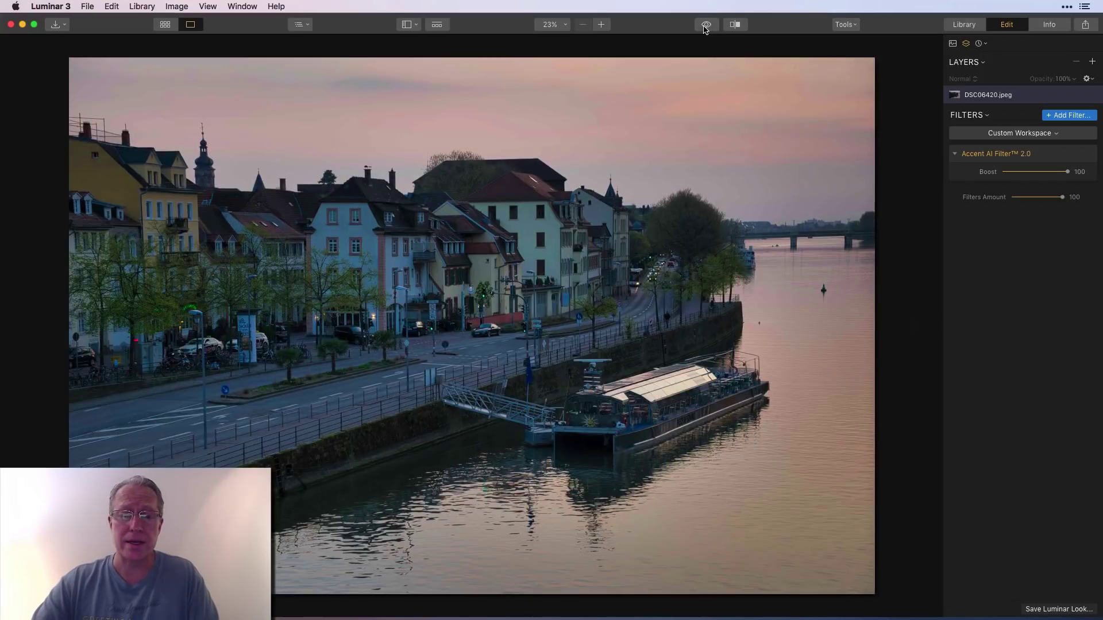
{"action": "left_click", "coordinate": [706, 26]}
{"action": "left_click", "coordinate": [705, 26]}
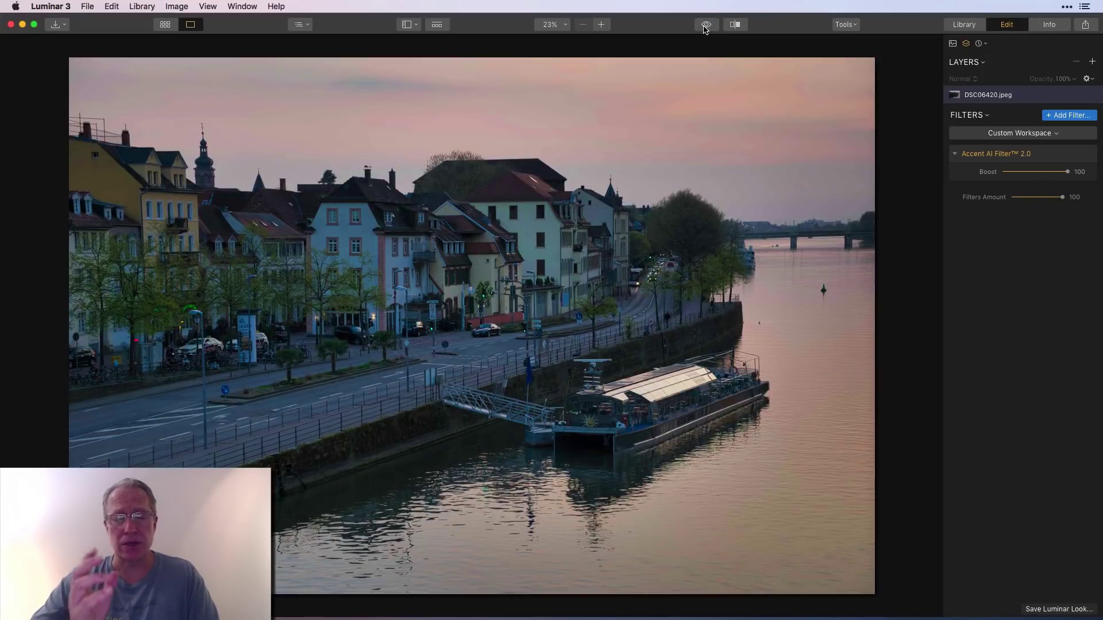
In Photolemur, open the night gate photo's before/after preview and widen the enhanced side
{"action": "key", "text": "super+Tab"}
{"action": "key", "text": "super+Tab"}
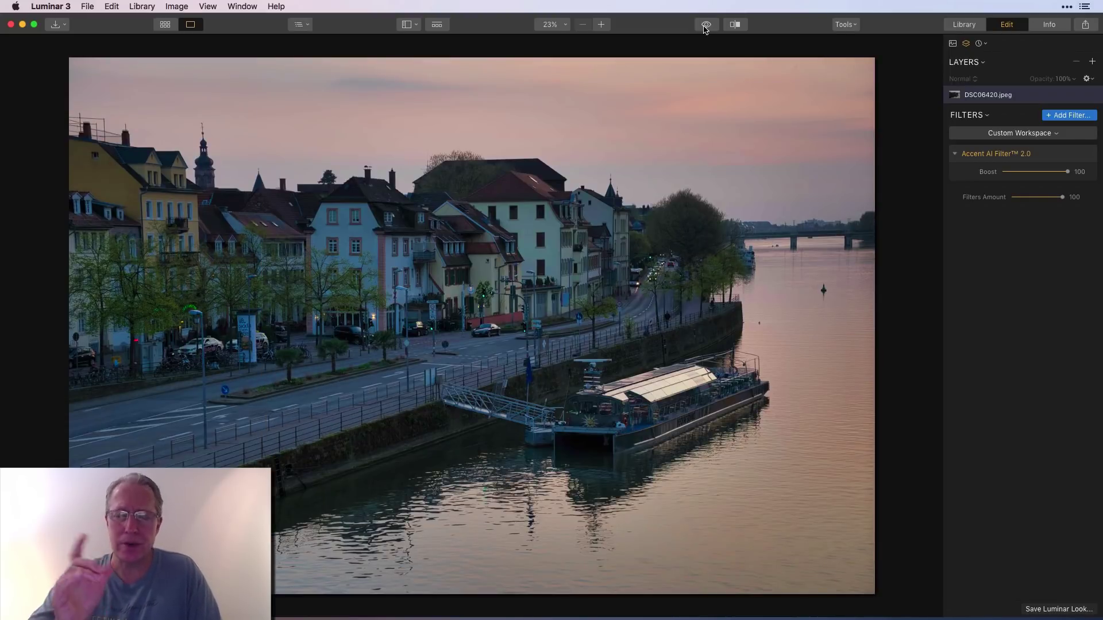
{"action": "key", "text": "super+Tab"}
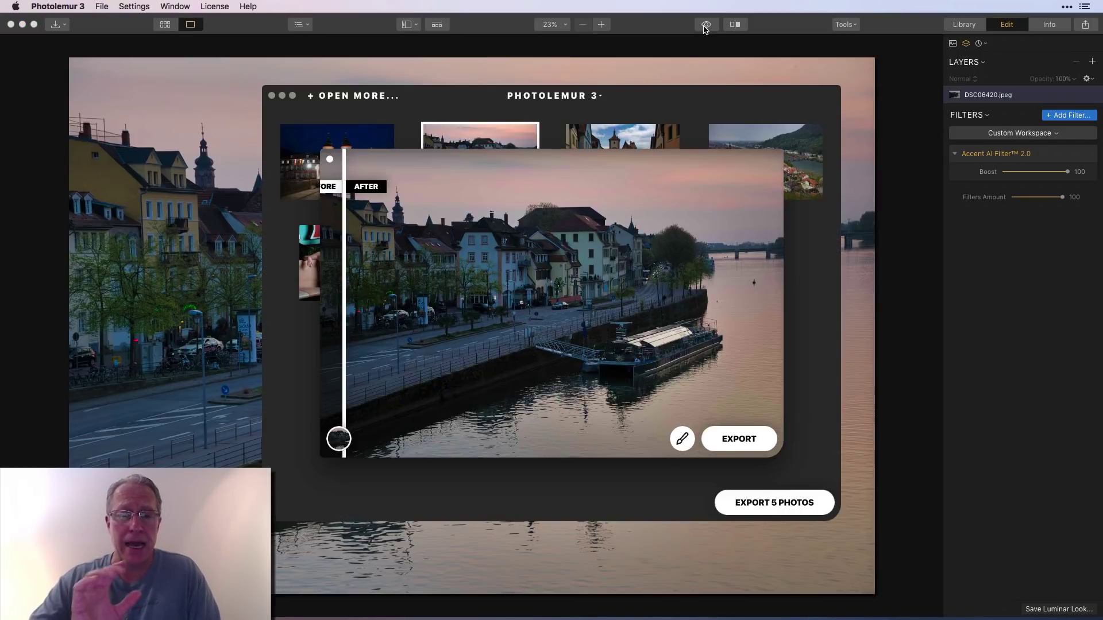
{"action": "key", "text": "super+Tab"}
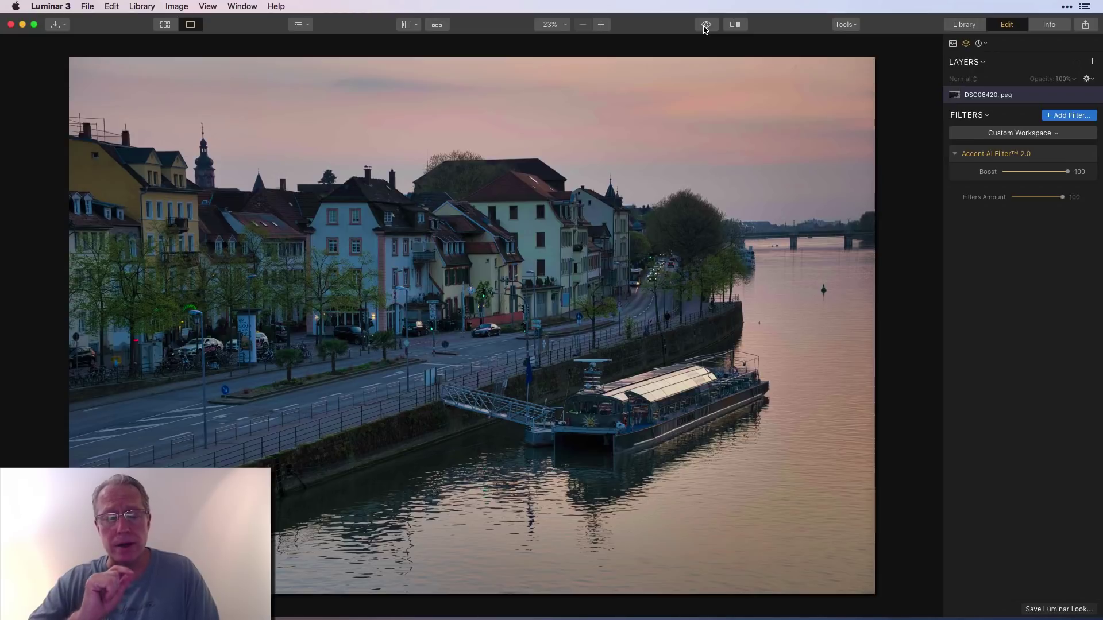
{"action": "key", "text": "super+Tab"}
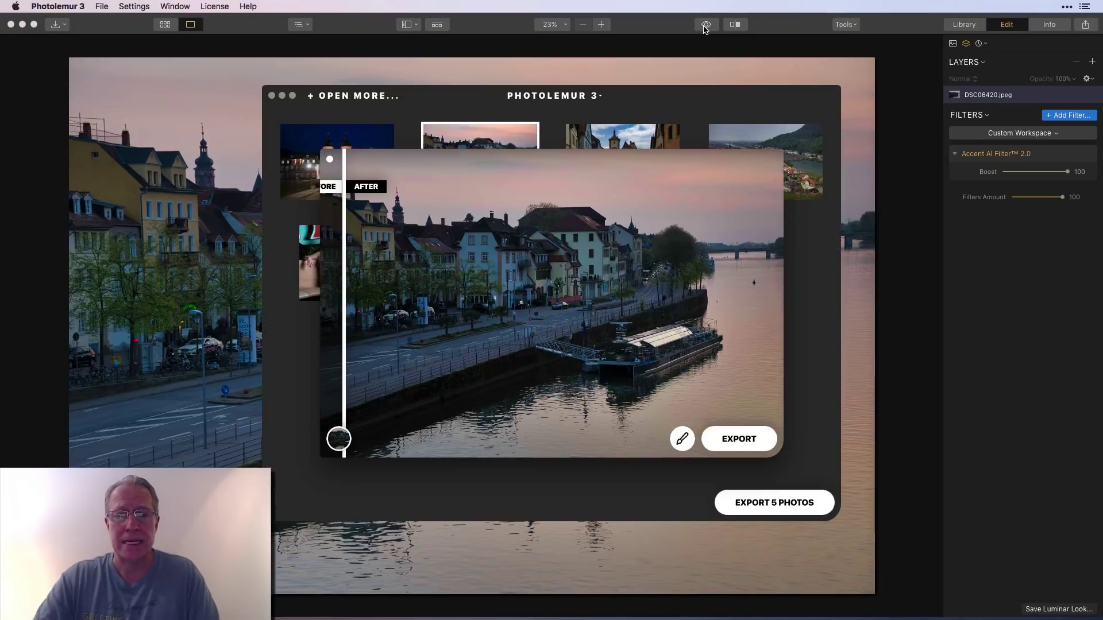
{"action": "left_click", "coordinate": [328, 161]}
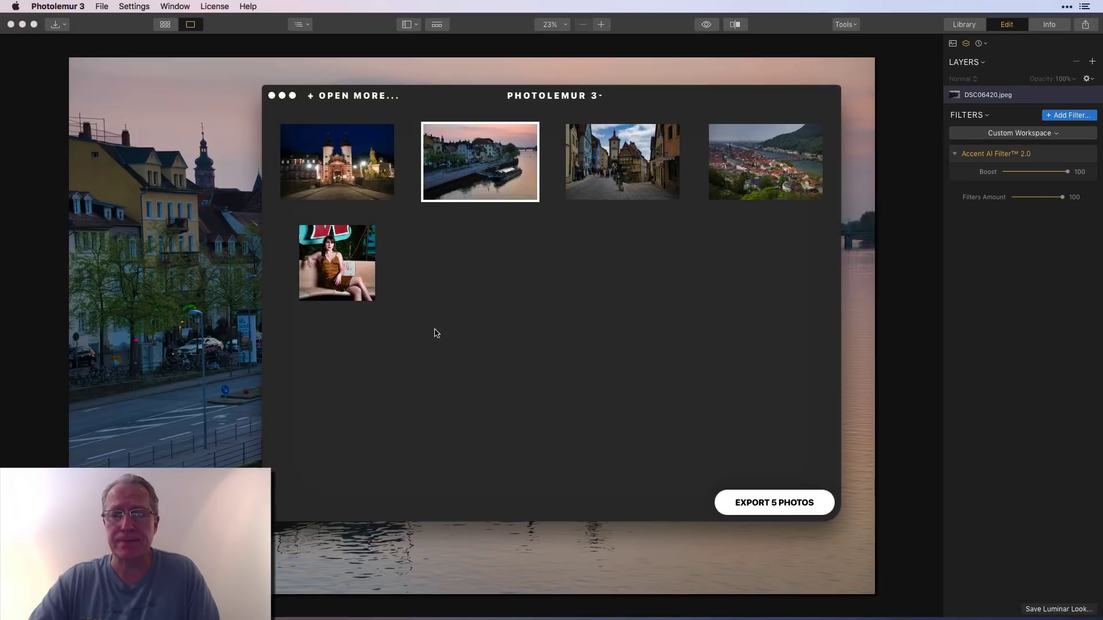
{"action": "left_click", "coordinate": [359, 171]}
{"action": "left_click", "coordinate": [359, 171]}
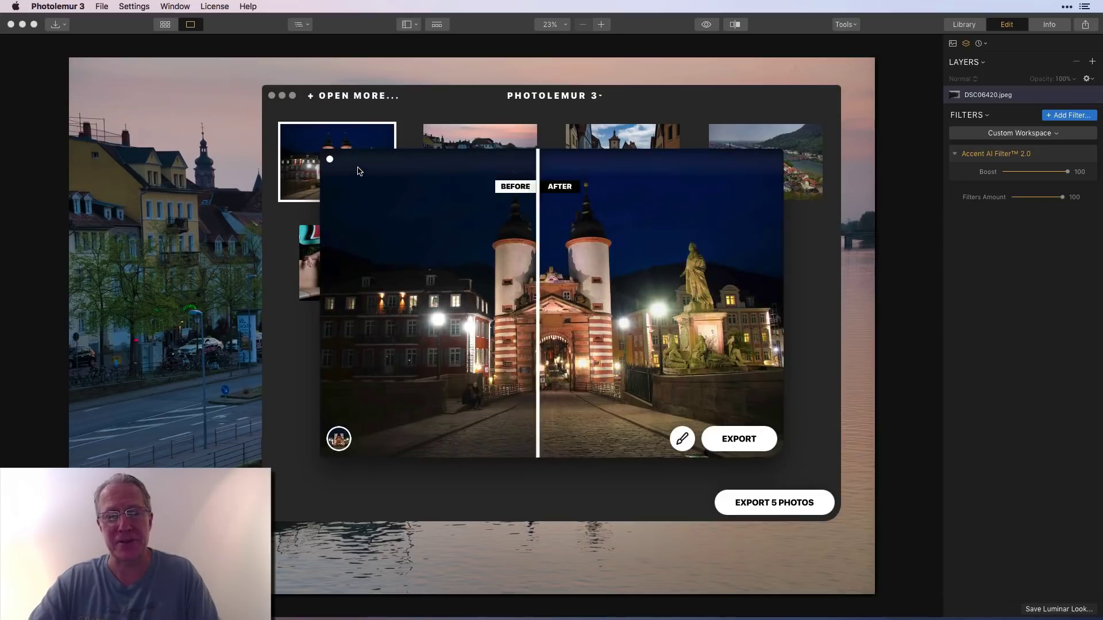
{"action": "left_click_drag", "start_coordinate": [536, 289], "coordinate": [417, 326]}
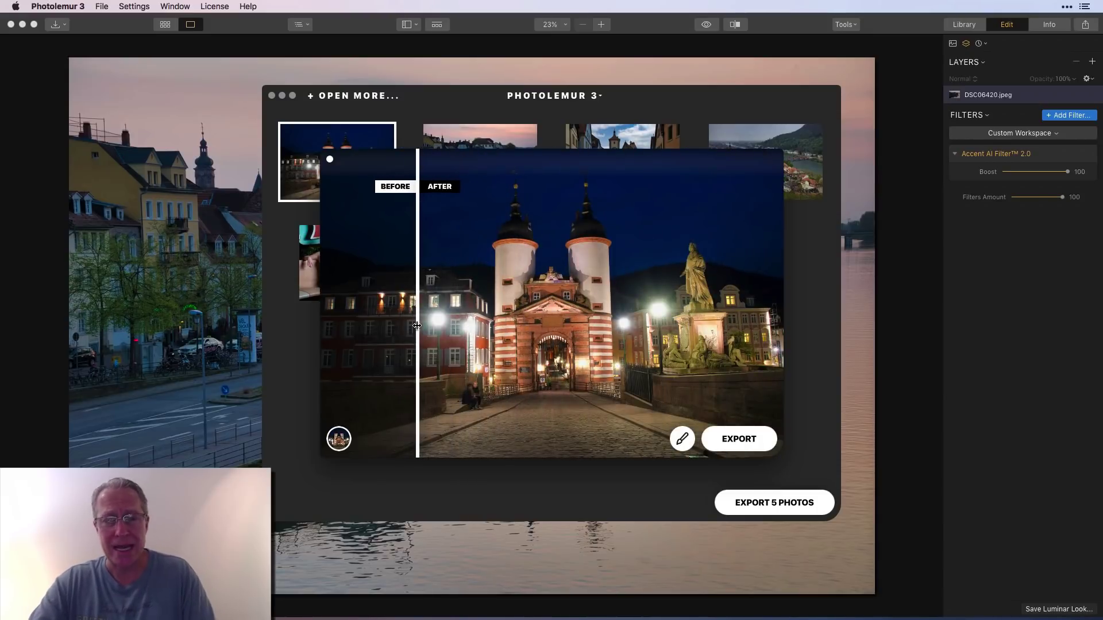
{"action": "key", "text": "super+Tab"}
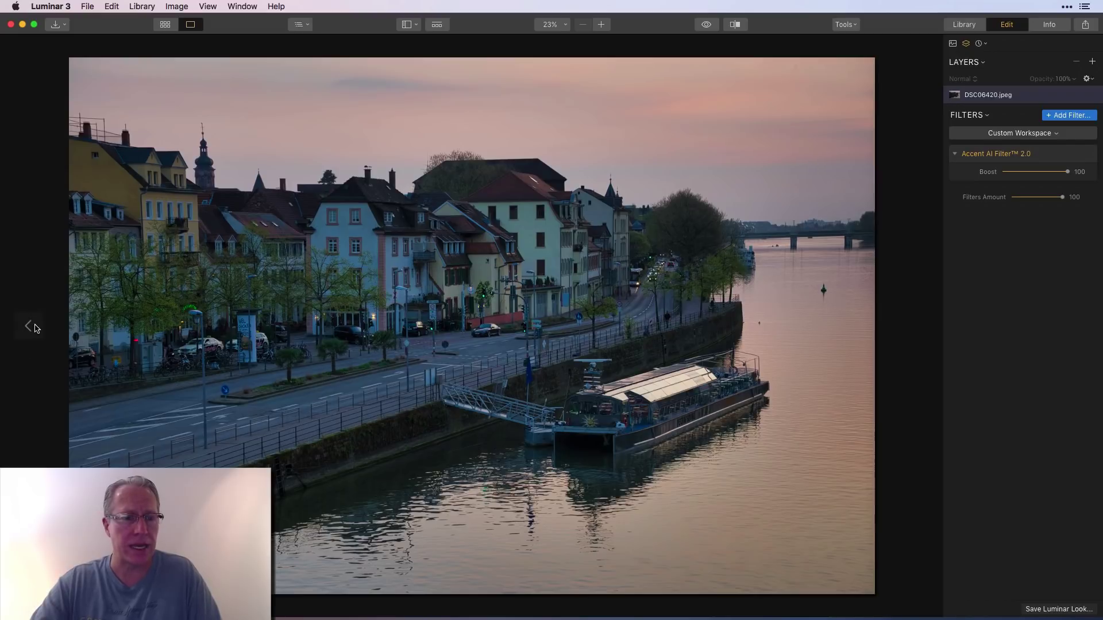
Navigate to the night bridge-gate photo and shift its before/after split
{"action": "left_click", "coordinate": [32, 327]}
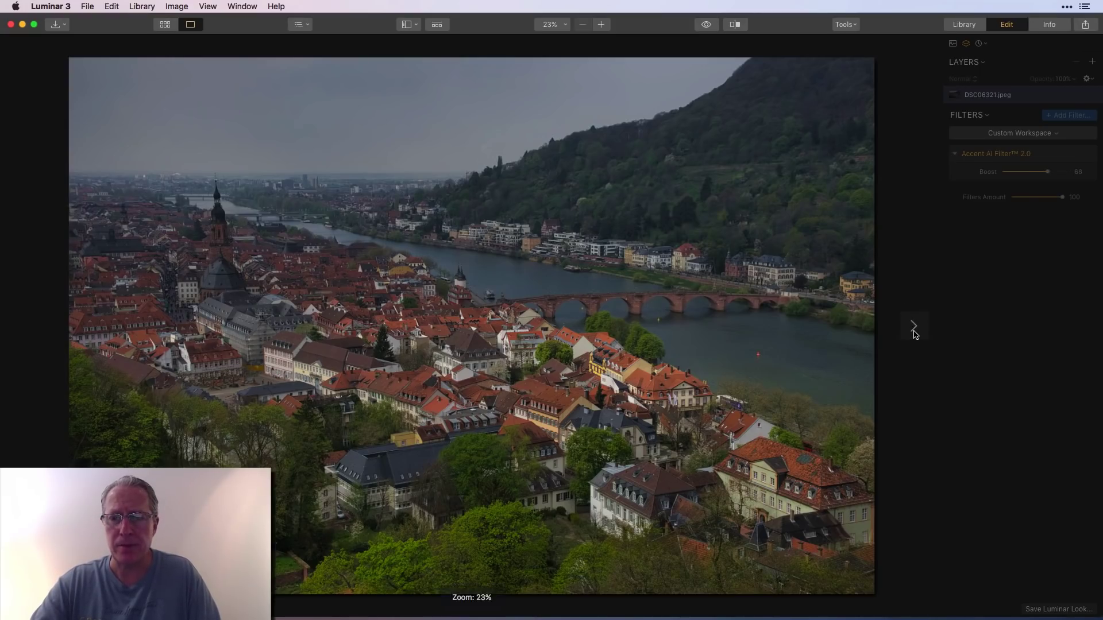
{"action": "left_click", "coordinate": [914, 328]}
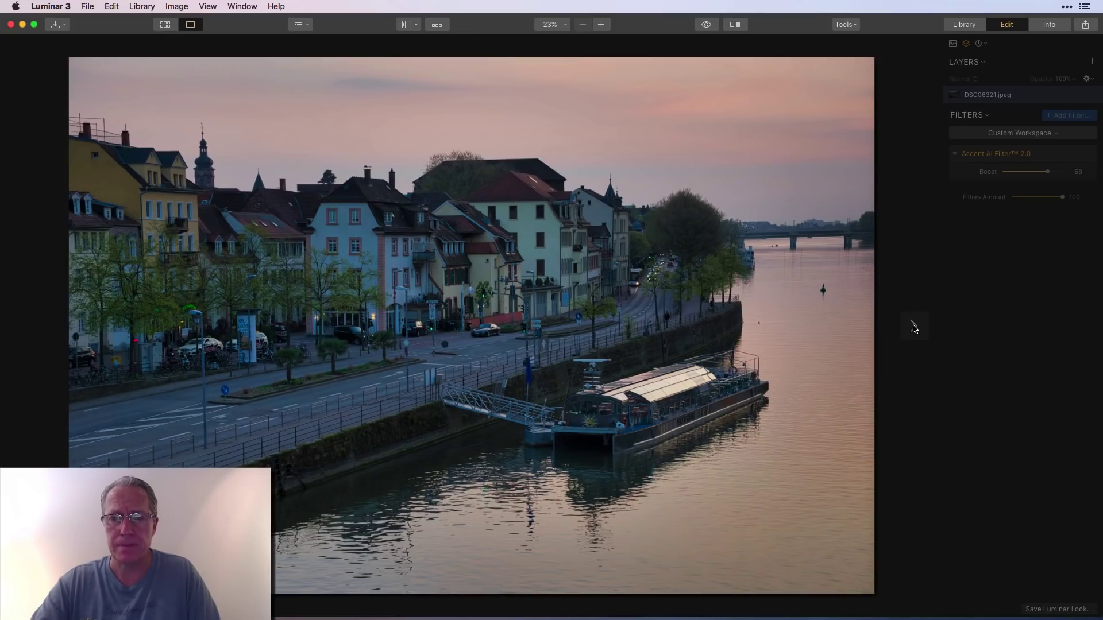
{"action": "left_click", "coordinate": [914, 328]}
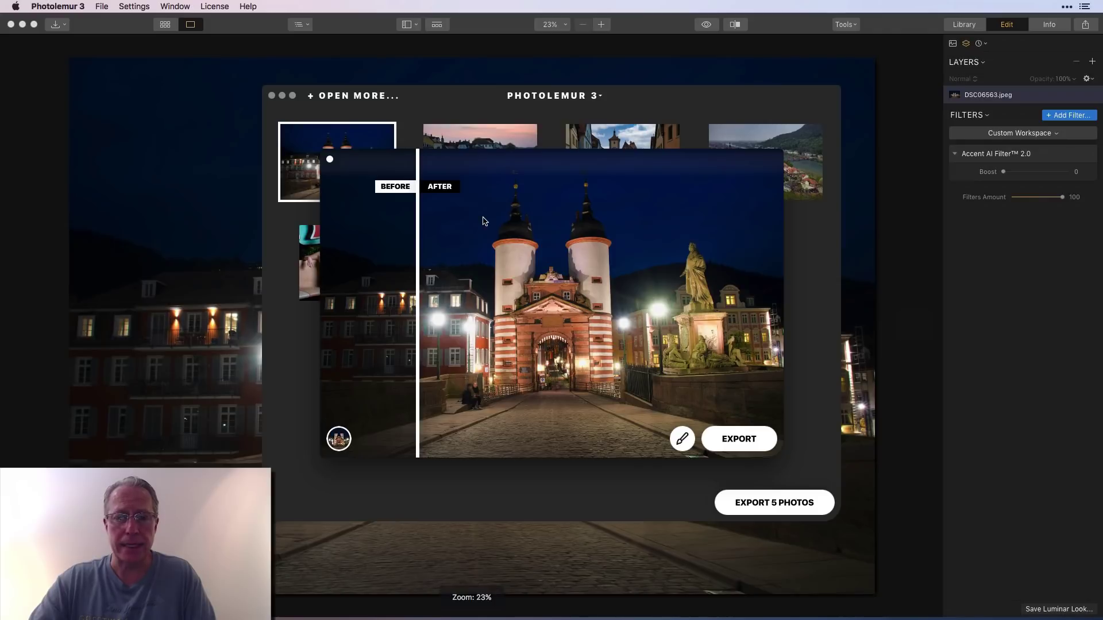
{"action": "mouse_move", "coordinate": [418, 225]}
{"action": "left_mouse_down"}
{"action": "mouse_move", "coordinate": [689, 235]}
{"action": "mouse_move", "coordinate": [446, 224]}
{"action": "mouse_move", "coordinate": [693, 221]}
{"action": "mouse_move", "coordinate": [639, 233]}
{"action": "mouse_move", "coordinate": [434, 230]}
{"action": "mouse_move", "coordinate": [586, 238]}
{"action": "mouse_move", "coordinate": [420, 242]}
{"action": "left_mouse_up"}
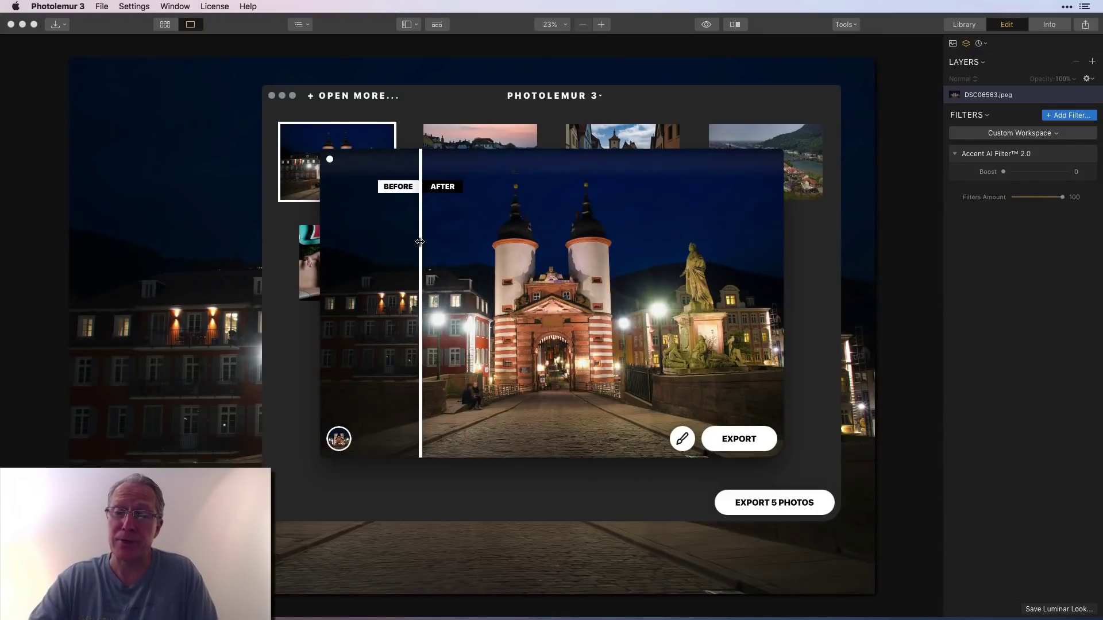
{"action": "key", "text": "super+q"}
Raise the Accent AI Filter 2.0 Boost to 100 and compare it with Photolemur's result
{"action": "left_click_drag", "start_coordinate": [1003, 172], "coordinate": [1102, 169]}
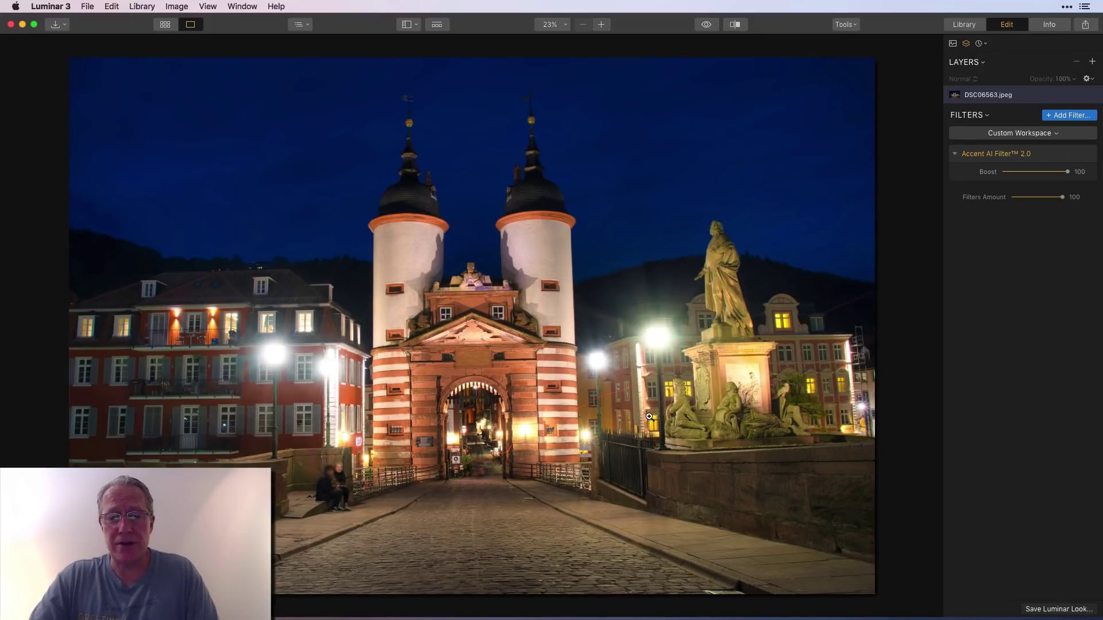
{"action": "key", "text": "super+Tab"}
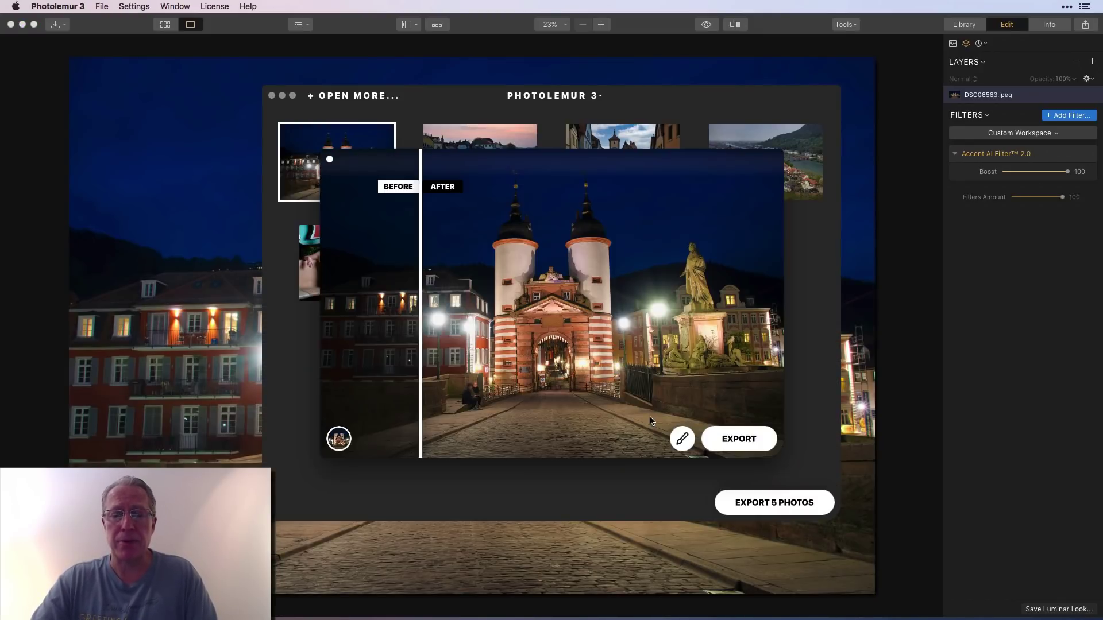
{"action": "key", "text": "super+Tab"}
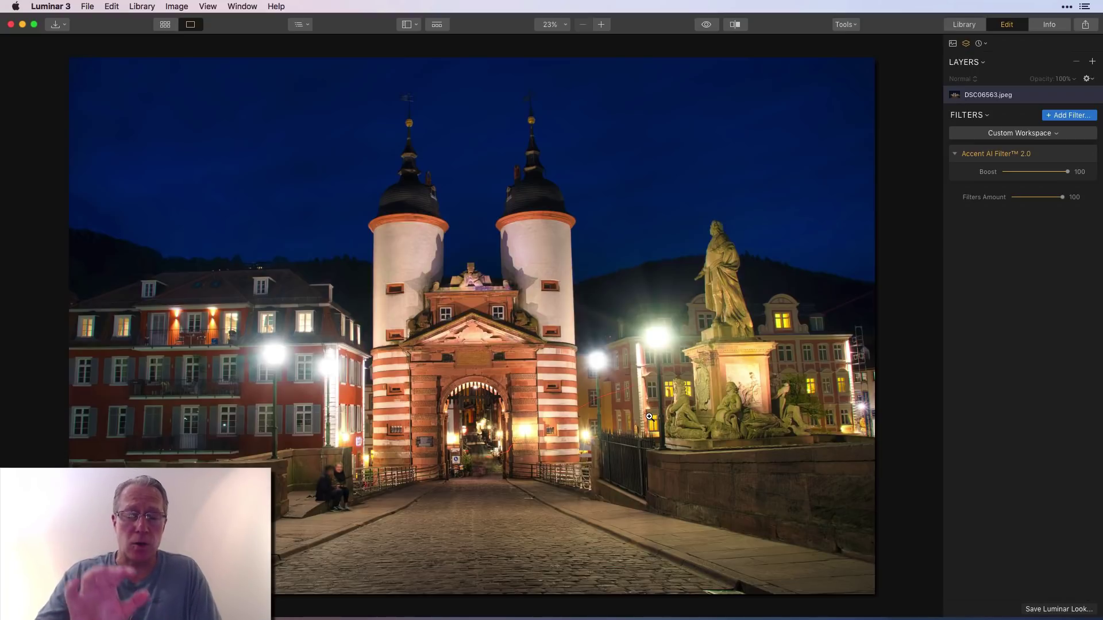
{"action": "key", "text": "super+Tab"}
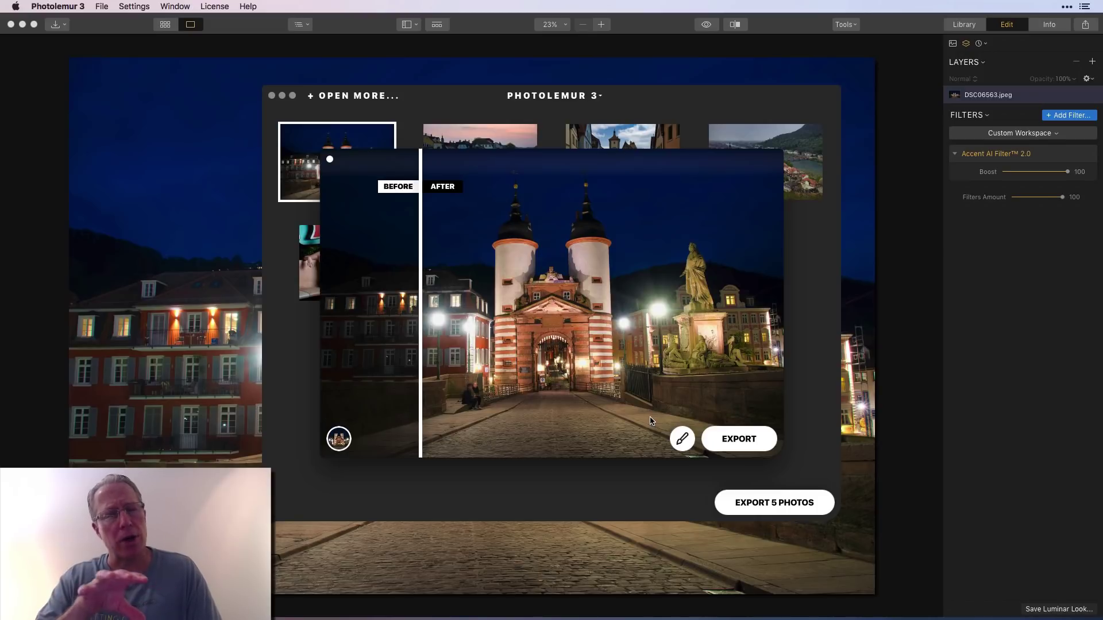
{"action": "key", "text": "super+q"}
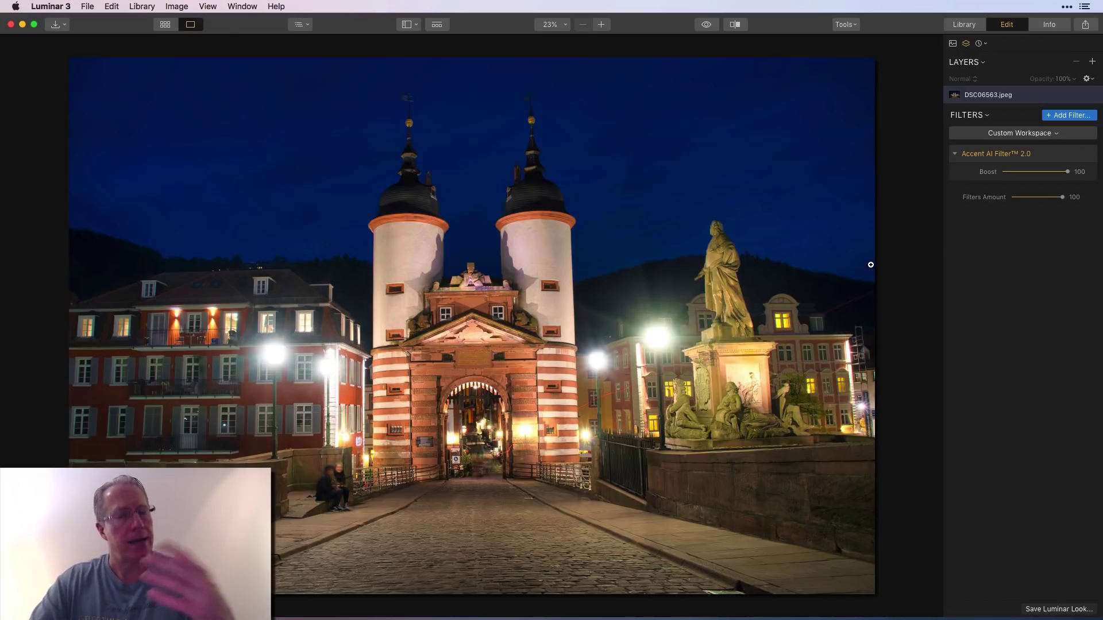
Lower the bridge photo's Accent AI Boost to 65 and check it against Photolemur 3's version
{"action": "left_click_drag", "start_coordinate": [1069, 176], "coordinate": [1045, 175]}
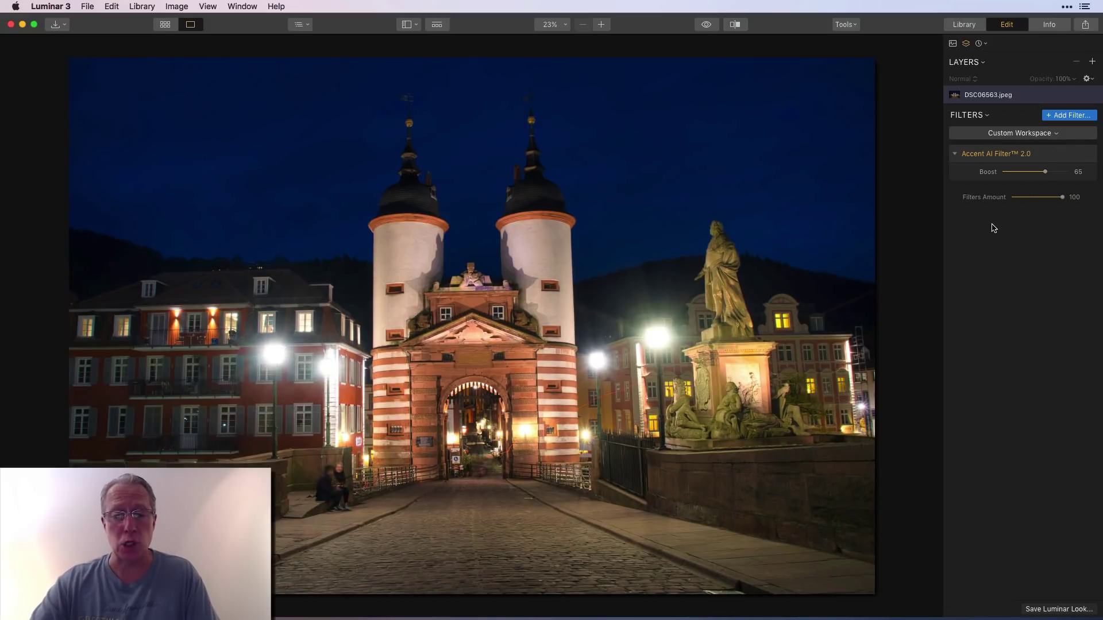
{"action": "key", "text": "super+Tab"}
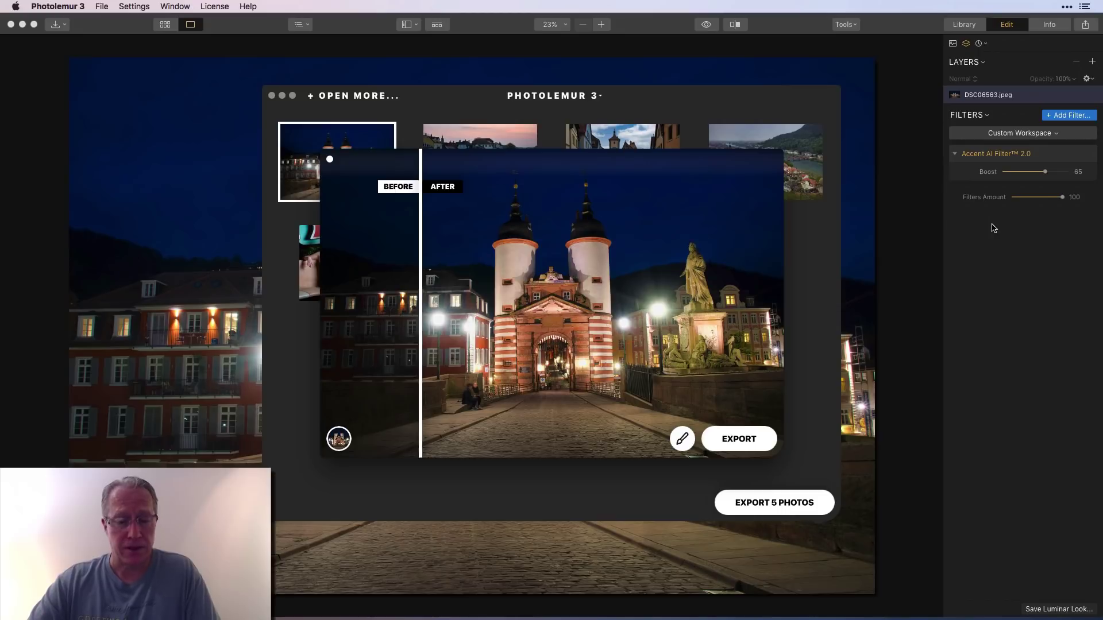
{"action": "key", "text": "super+Tab"}
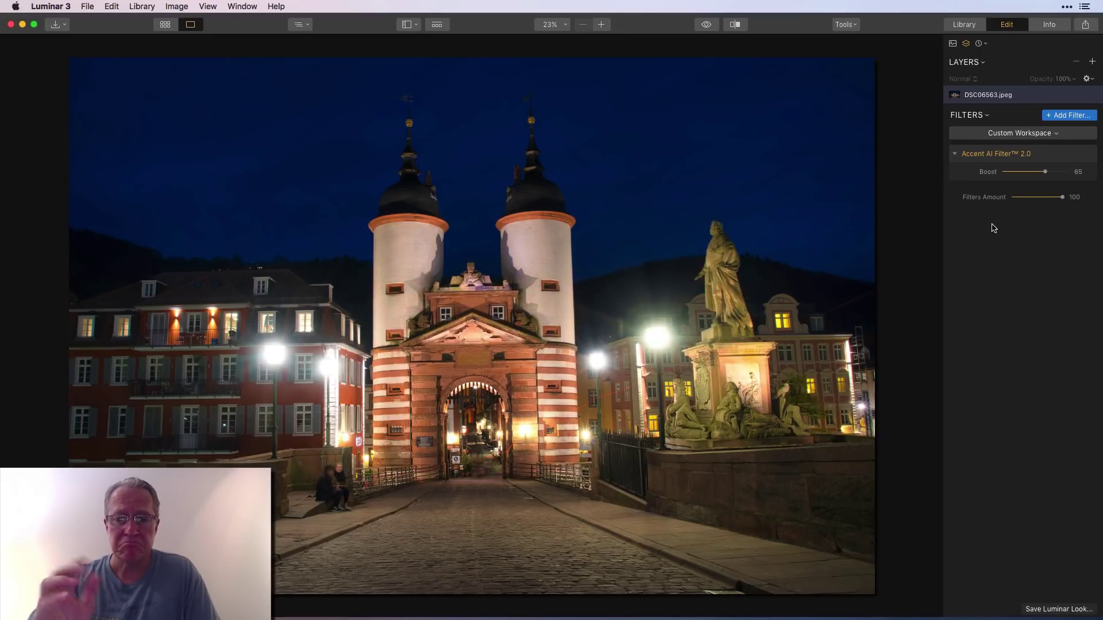
Flip between the Luminar 3 and Photolemur 3 versions of the bridge, ending on Photolemur 3
{"action": "key", "text": "super+Tab"}
{"action": "key", "text": "super+Tab"}
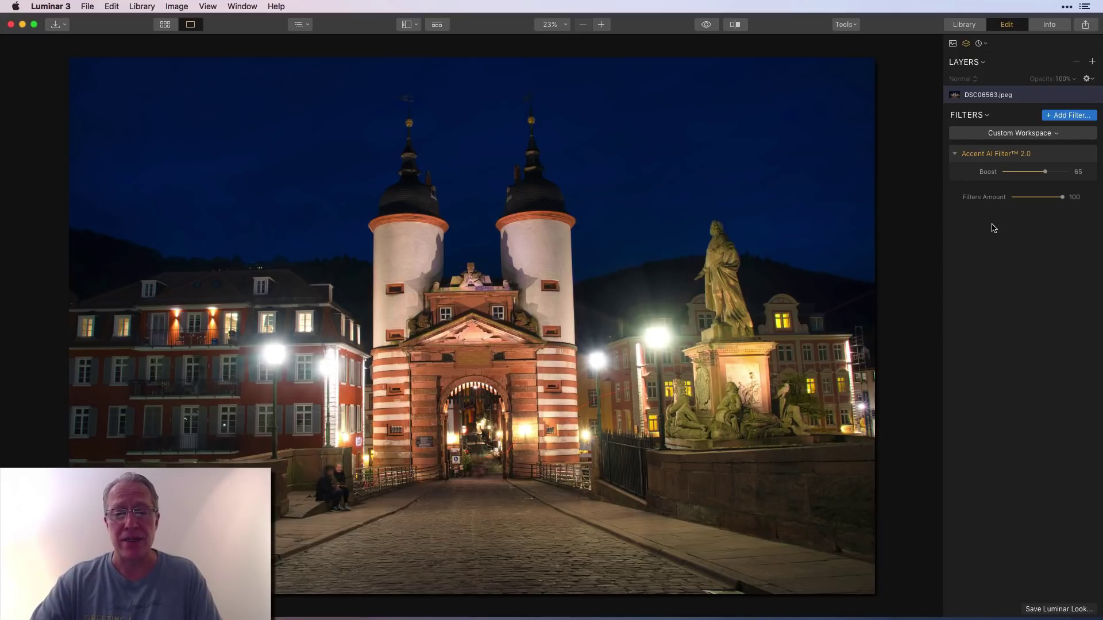
{"action": "key", "text": "super+Tab"}
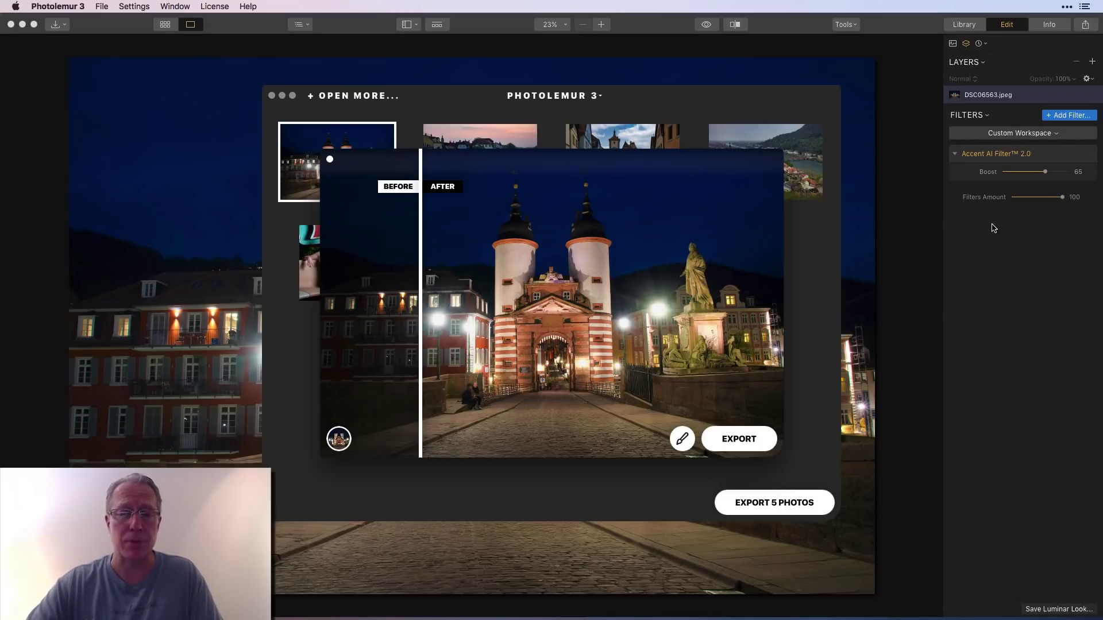
{"action": "left_click", "coordinate": [845, 256]}
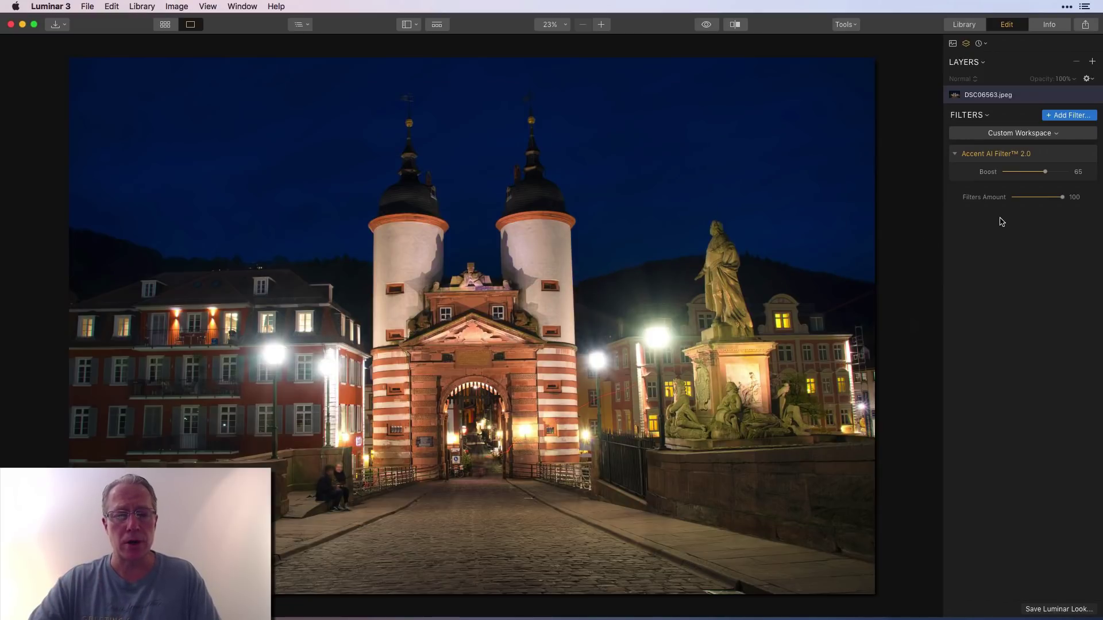
{"action": "key", "text": "super+Tab"}
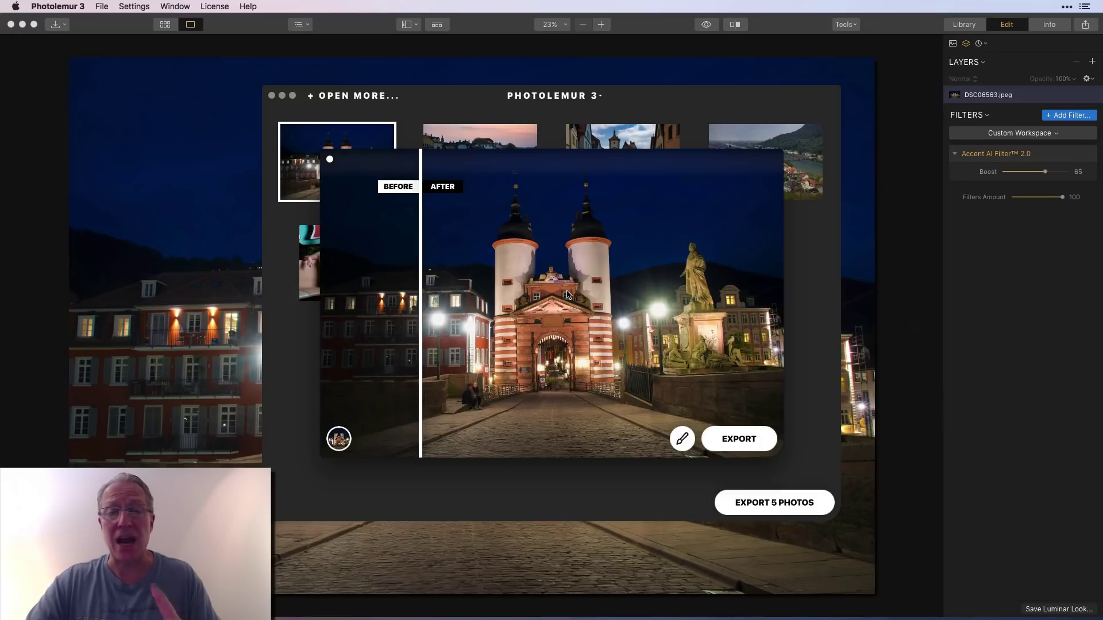
In Photolemur 3, close the bridge preview and open the bench portrait's enhancement preview
{"action": "left_click", "coordinate": [330, 160]}
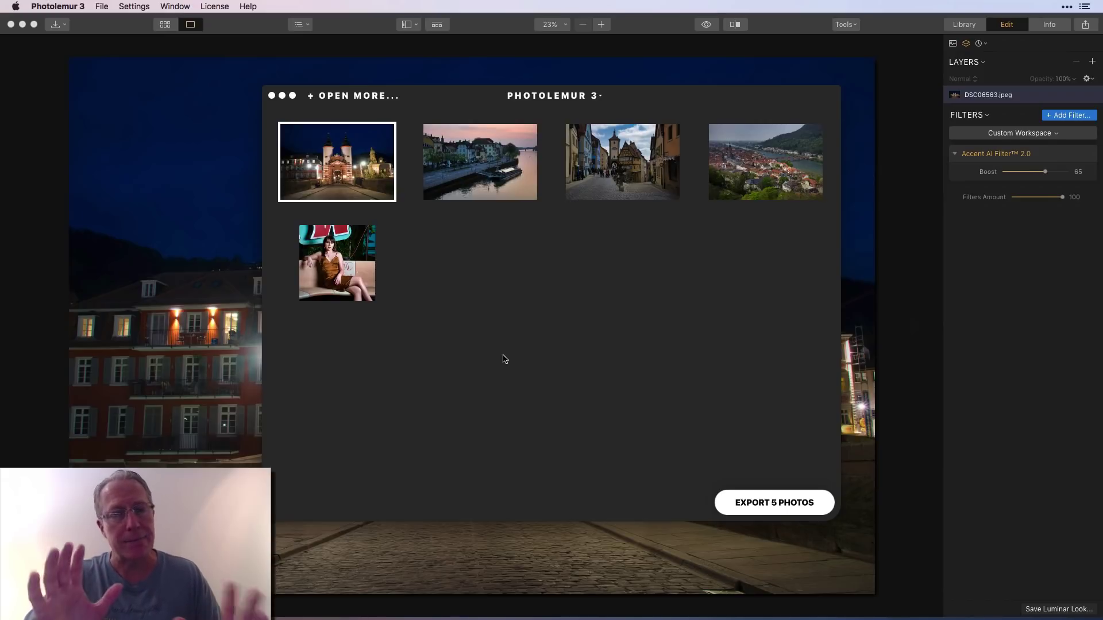
{"action": "left_click", "coordinate": [345, 258]}
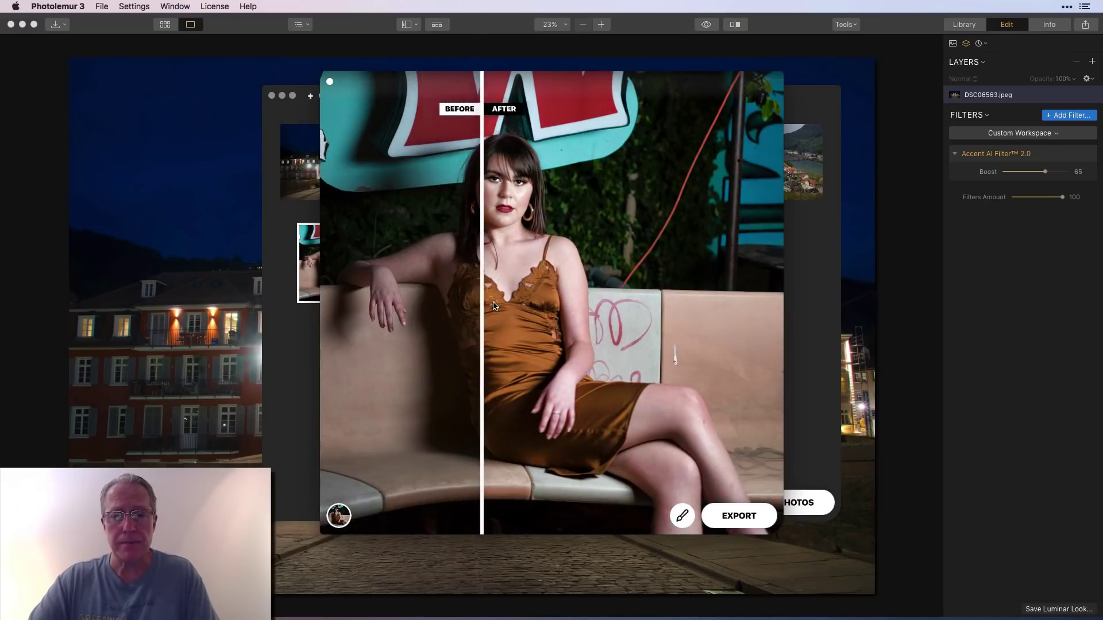
Slide the portrait's Before/After divider back and forth to compare, then return to Luminar 3
{"action": "left_click_drag", "start_coordinate": [477, 207], "coordinate": [441, 204]}
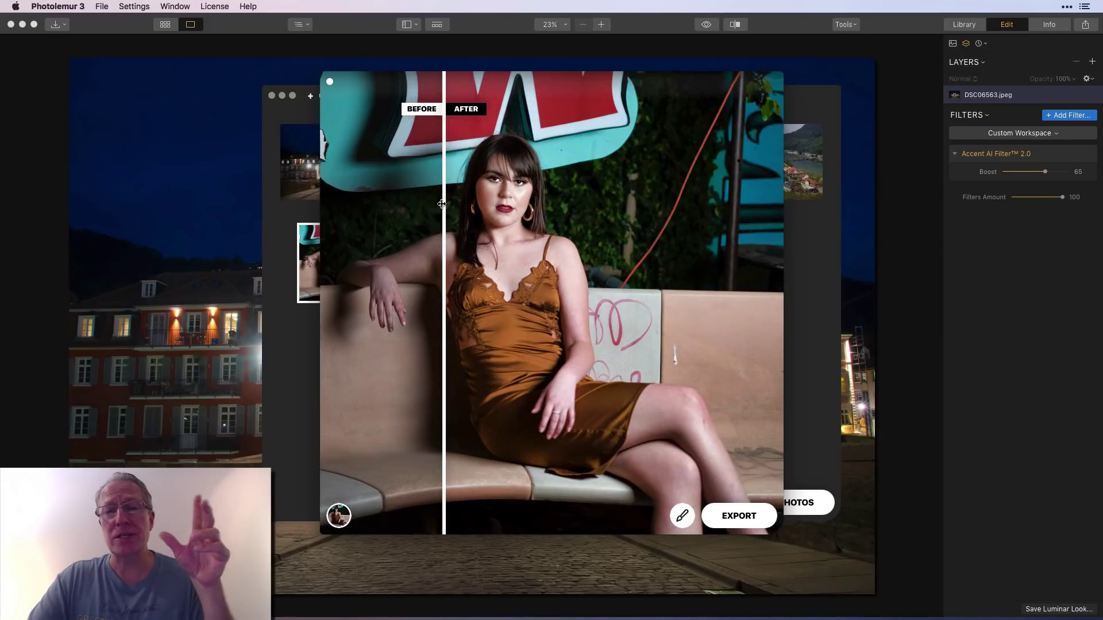
{"action": "left_click_drag", "start_coordinate": [441, 204], "coordinate": [465, 195]}
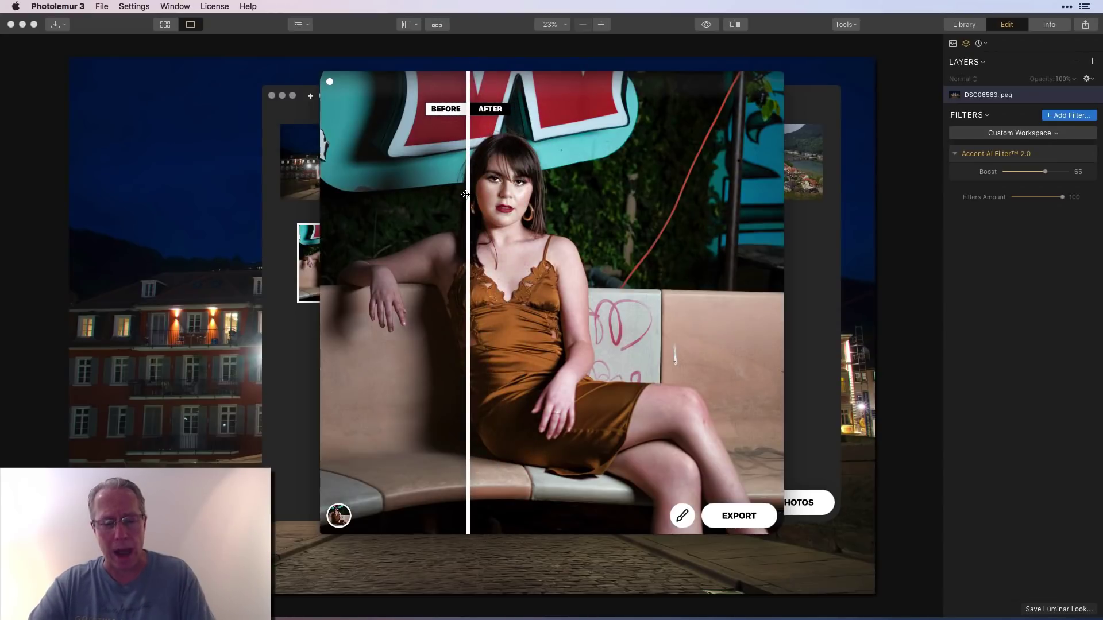
{"action": "key", "text": "super+q"}
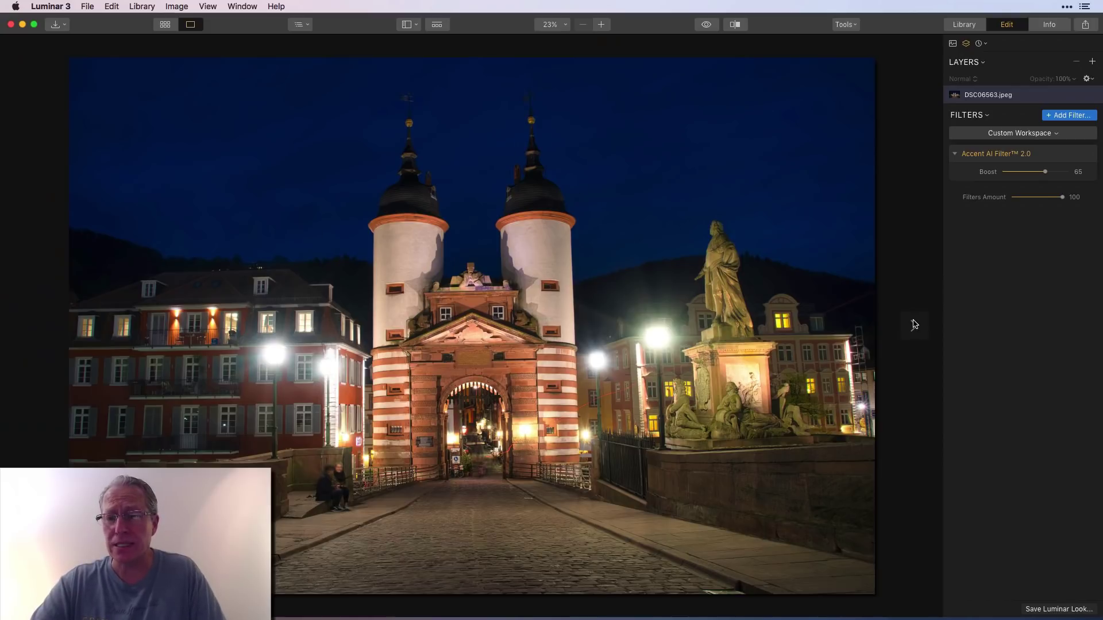
Give the bench portrait DSC09682.jpeg Accent AI Boost 95, compare with Photolemur, then view the original
{"action": "left_click", "coordinate": [914, 325]}
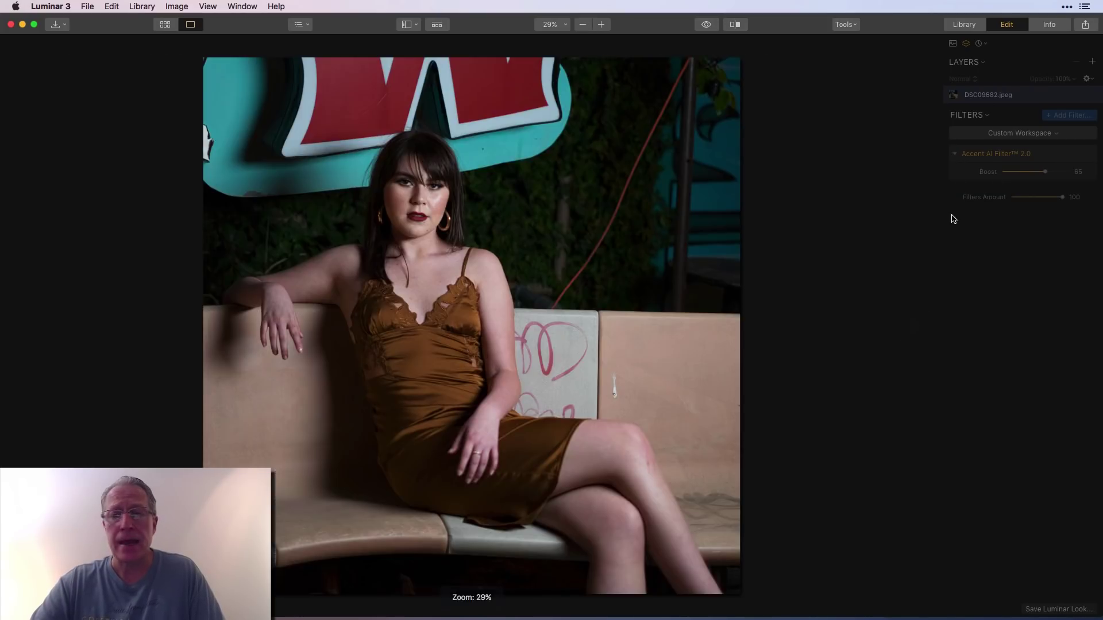
{"action": "left_click_drag", "start_coordinate": [1005, 172], "coordinate": [1071, 173]}
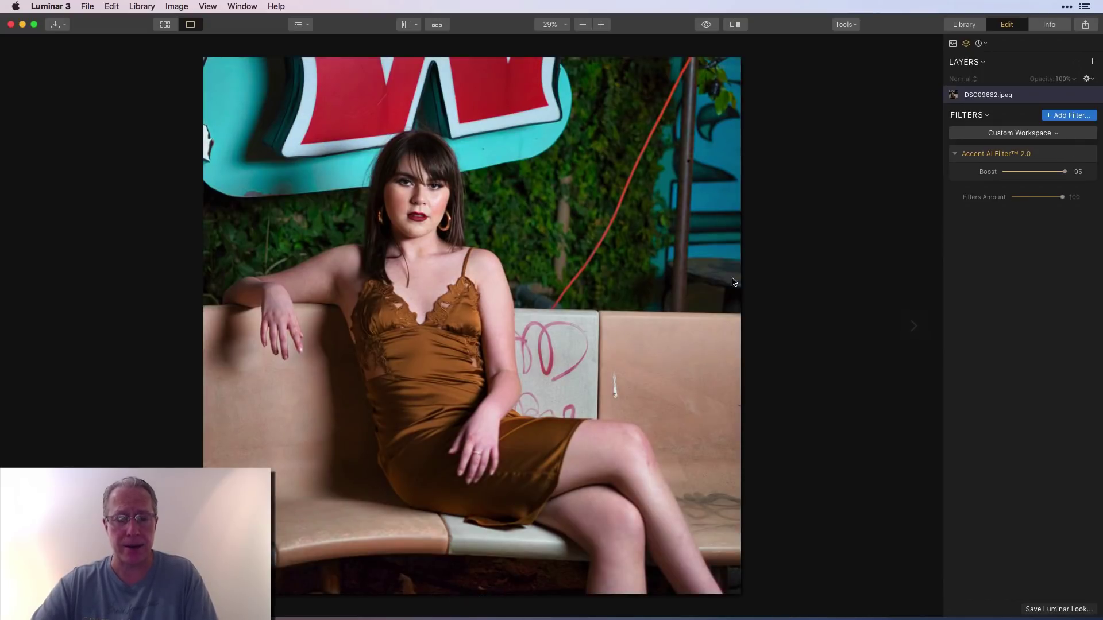
{"action": "key", "text": "super+Tab"}
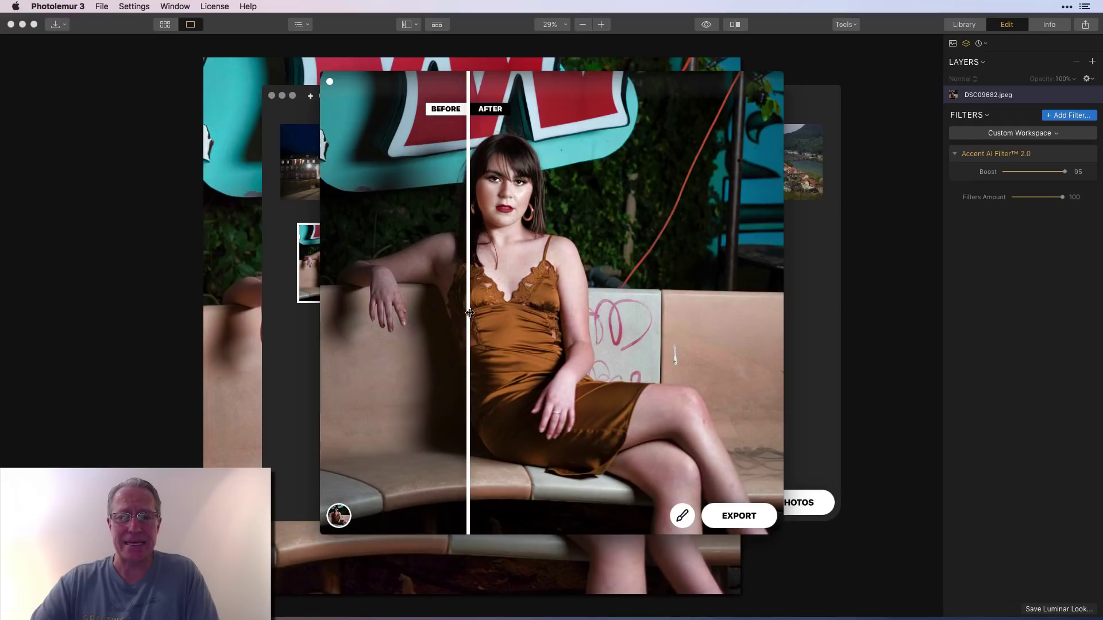
{"action": "left_click_drag", "start_coordinate": [468, 314], "coordinate": [435, 294]}
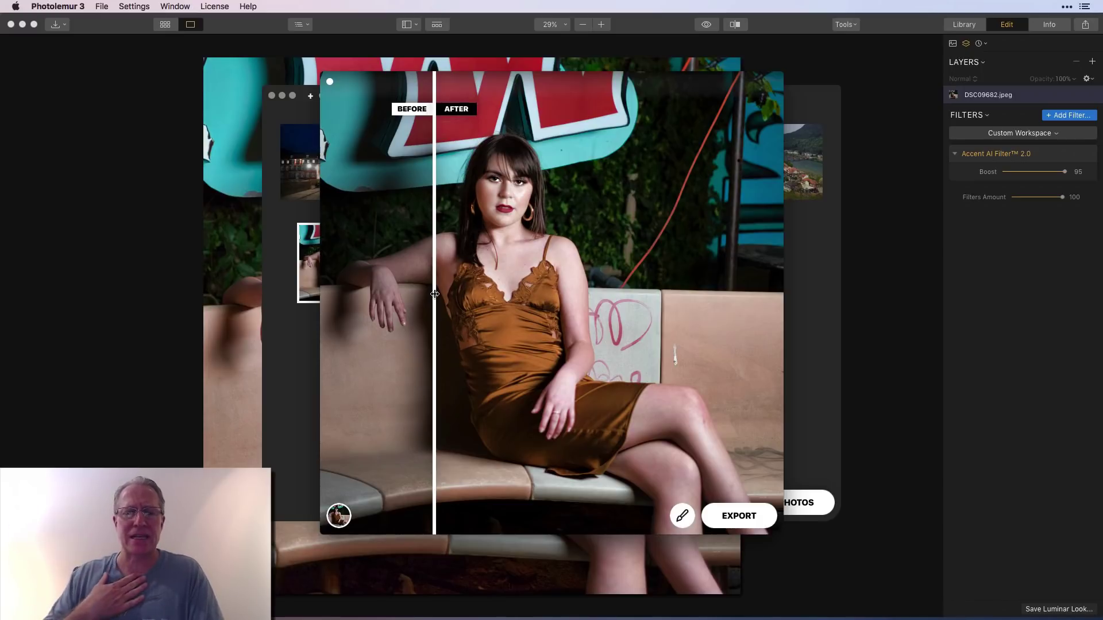
{"action": "key", "text": "super+q"}
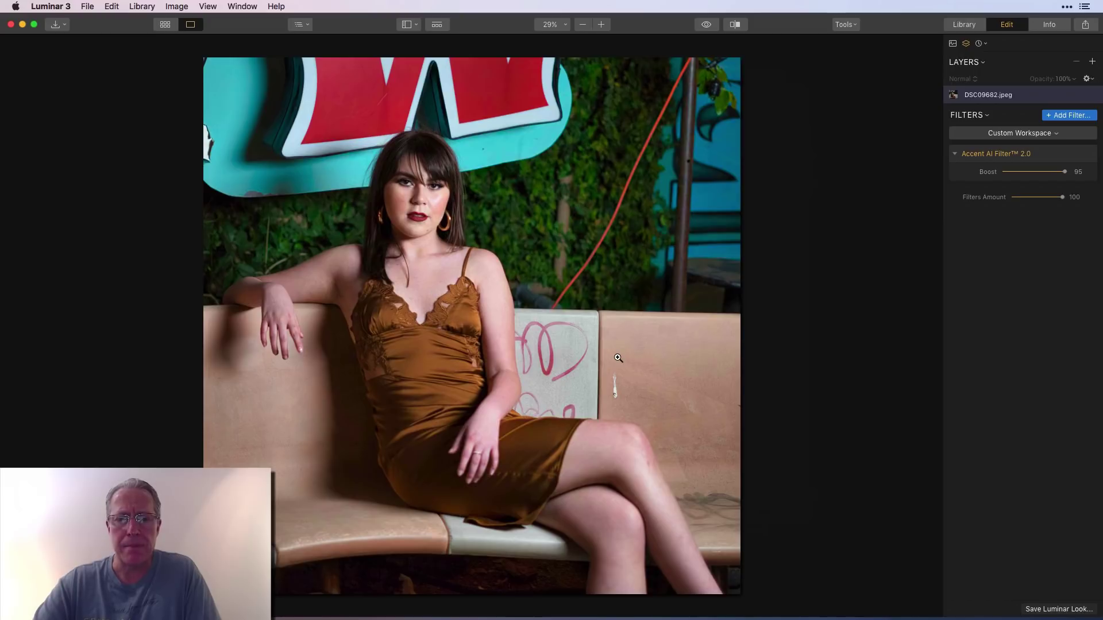
{"action": "left_click", "coordinate": [706, 24]}
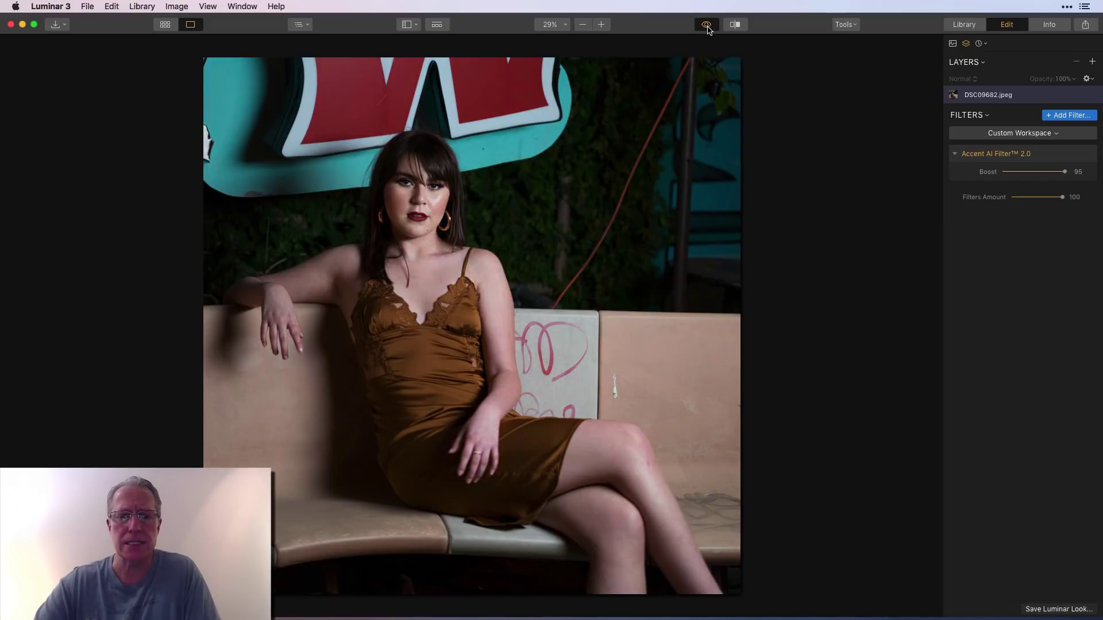